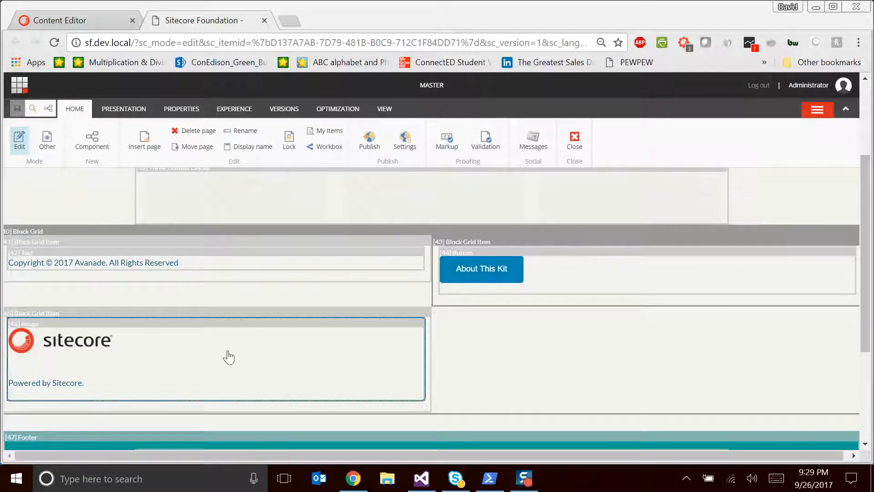
Add an H2 rendering to the first column of the nested Three Column Layout, using the existing Main Heading item as its content
scroll(226, 351, "up", 3)
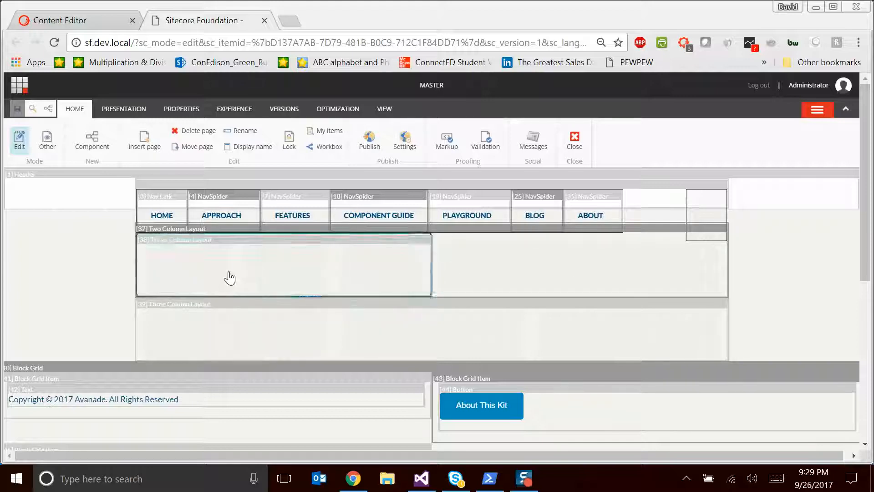
left_click(208, 282)
left_click(157, 249)
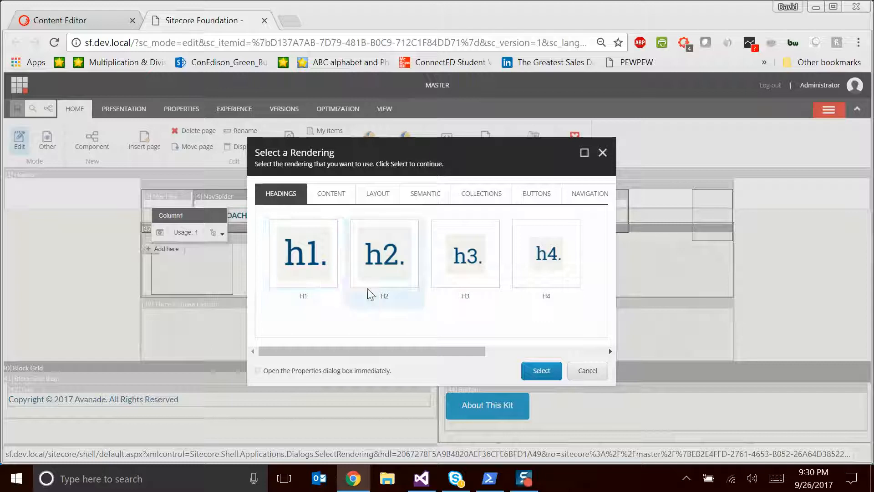
left_click(314, 262)
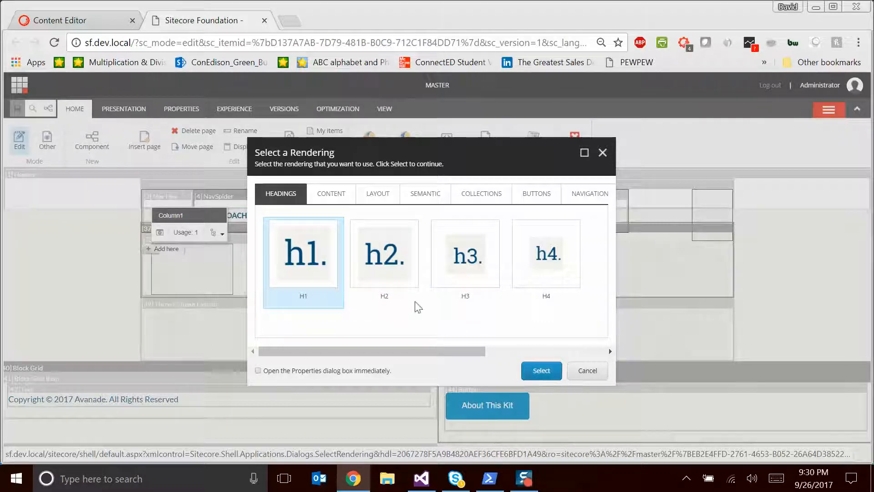
left_click(389, 276)
left_click(554, 373)
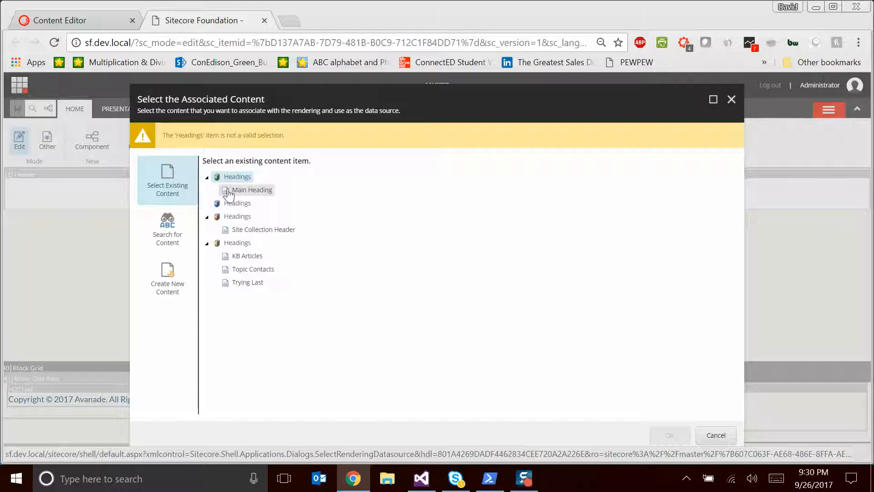
left_click(246, 190)
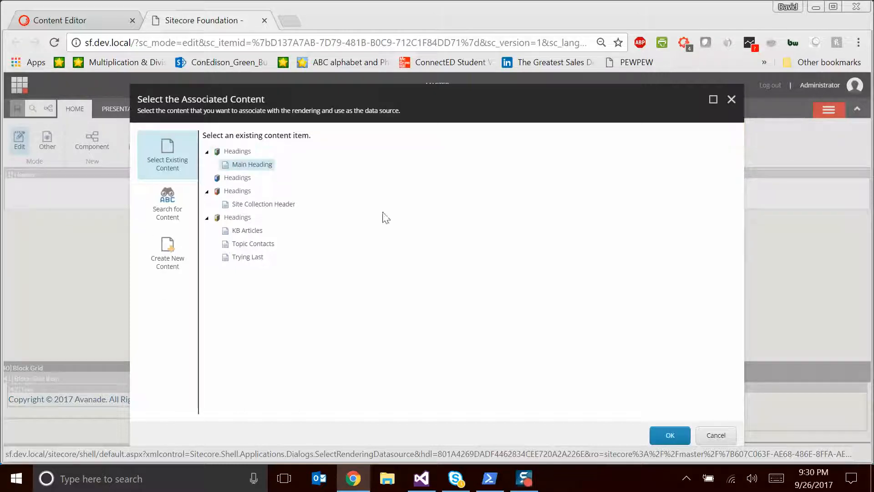
left_click(670, 436)
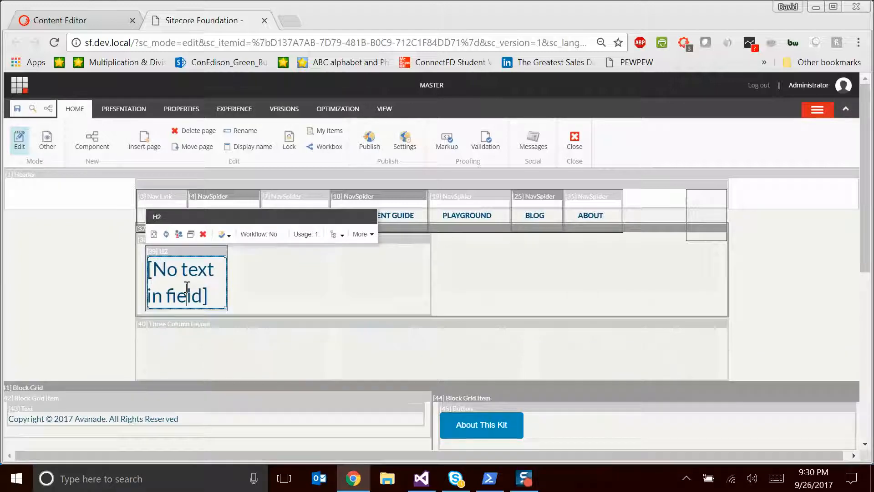
Enter "Heading A" as the text of the empty H2 heading
left_click(197, 294)
type("Heading A")
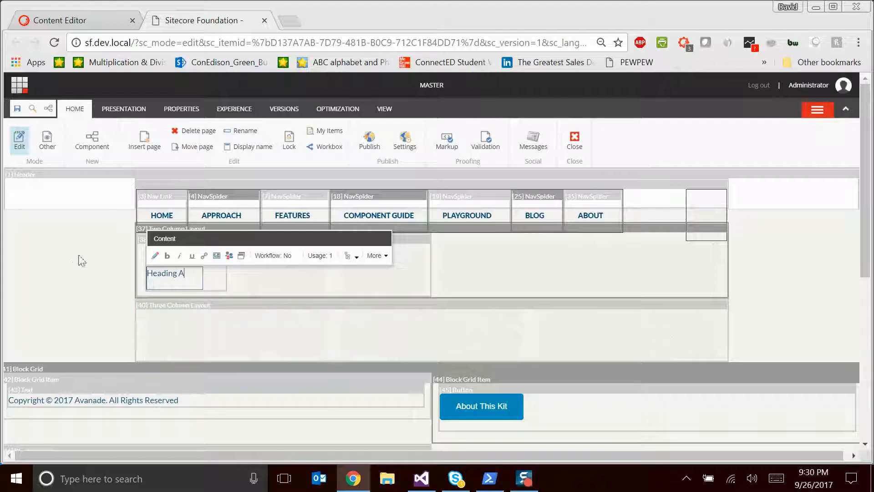
left_click(105, 262)
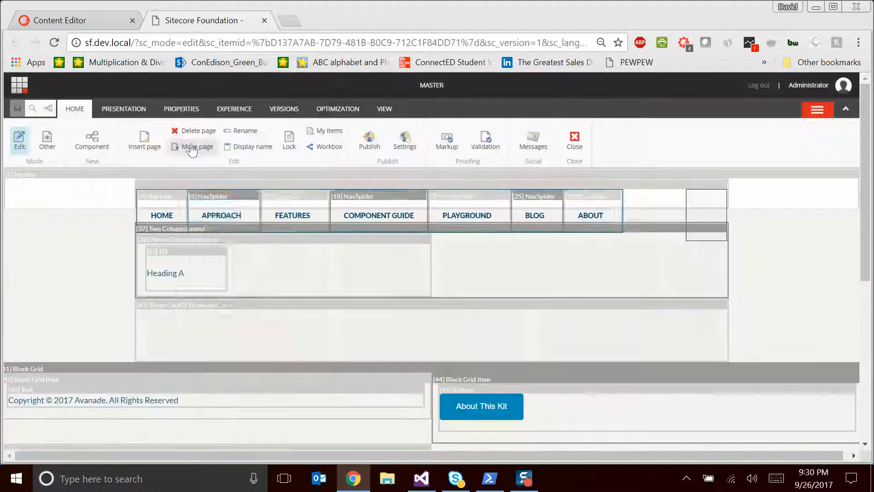
Add an H3 rendering to the second column of the nested Three Column Layout, reusing the Main Heading item as its content
left_click(299, 270)
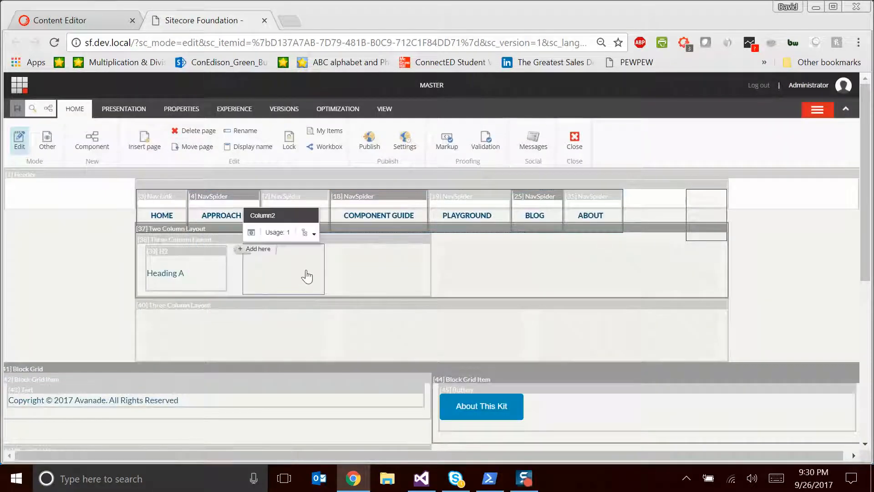
left_click(241, 251)
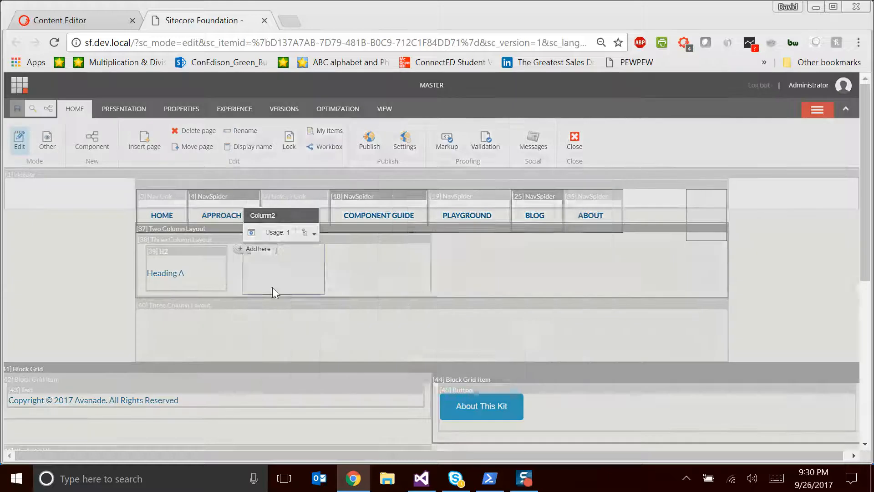
left_click(479, 278)
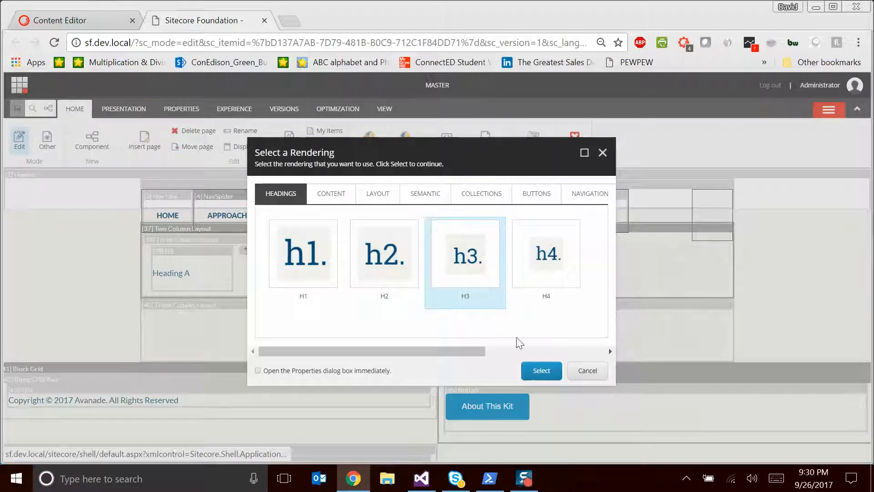
left_click(549, 371)
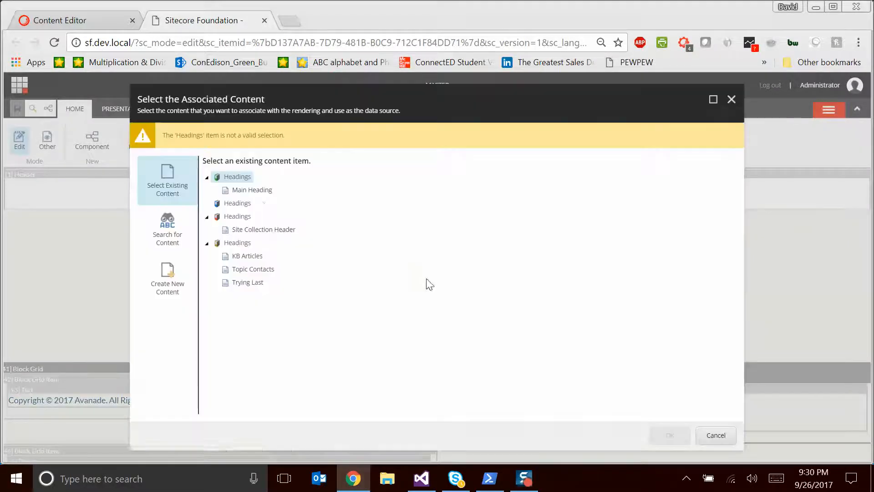
left_click(252, 188)
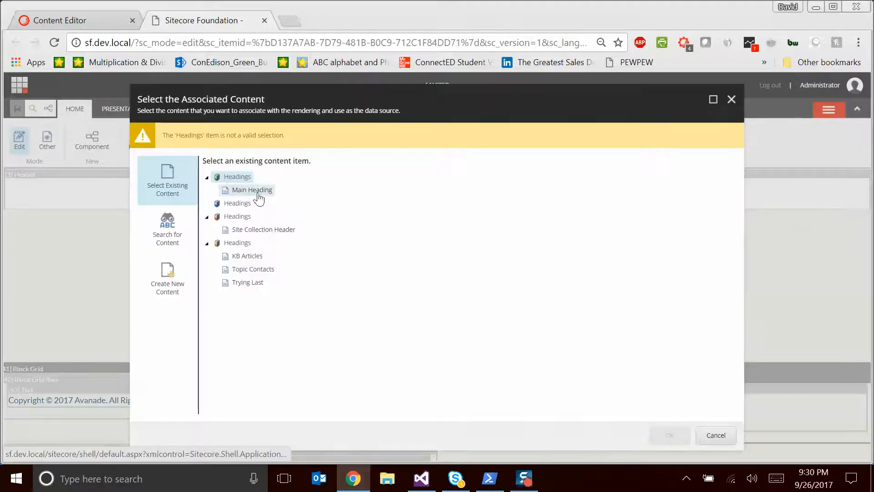
left_click(661, 437)
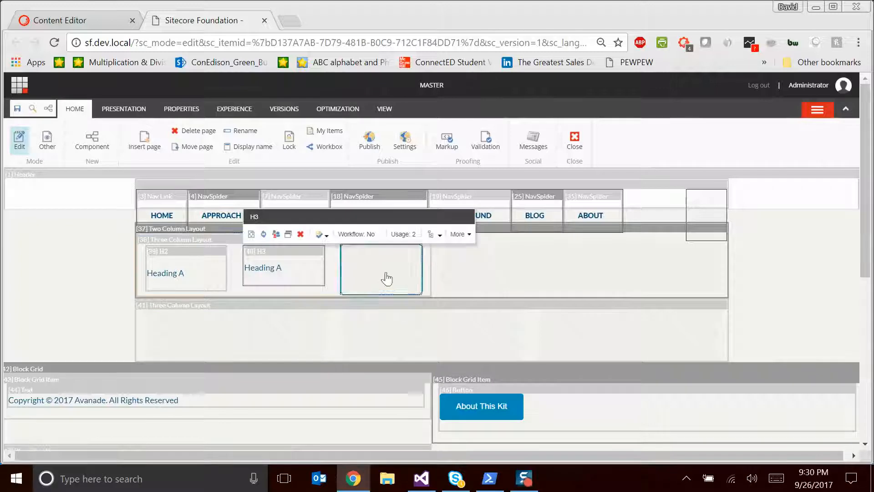
Add an H4 rendering to the third column of the nested Three Column Layout, reusing the Main Heading item as its content
left_click(345, 269)
left_click(341, 255)
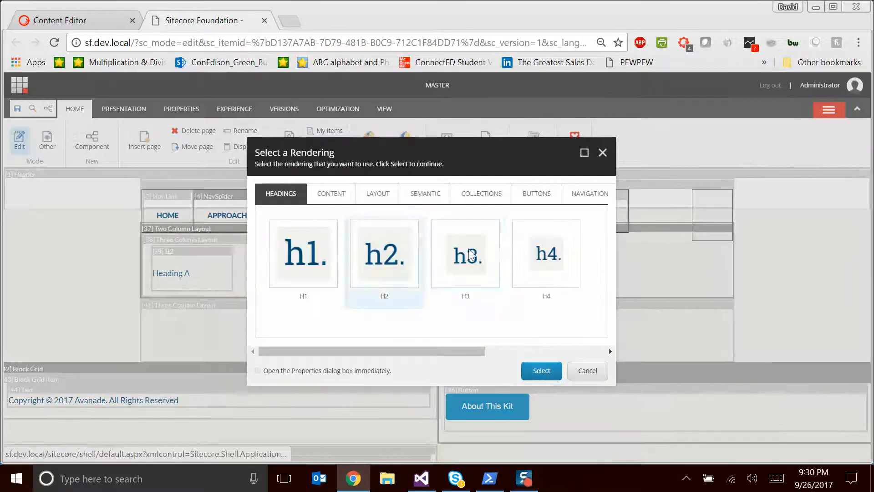
left_click(539, 255)
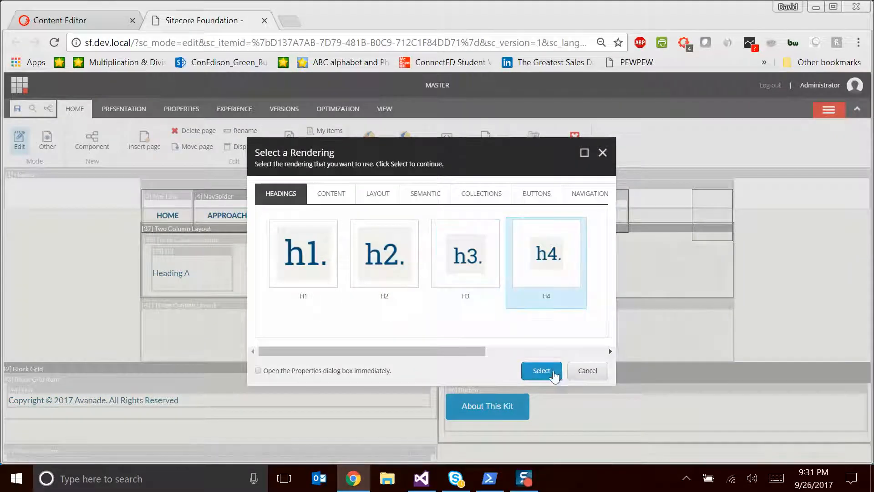
left_click(554, 370)
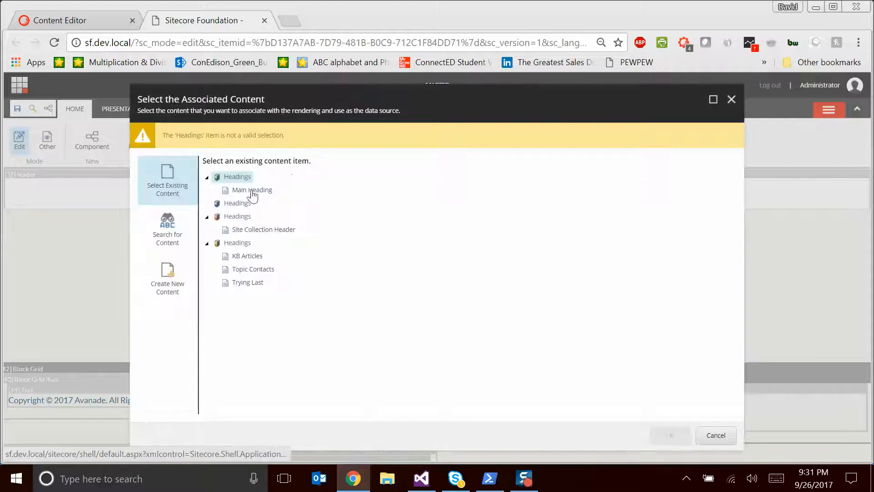
left_click(249, 191)
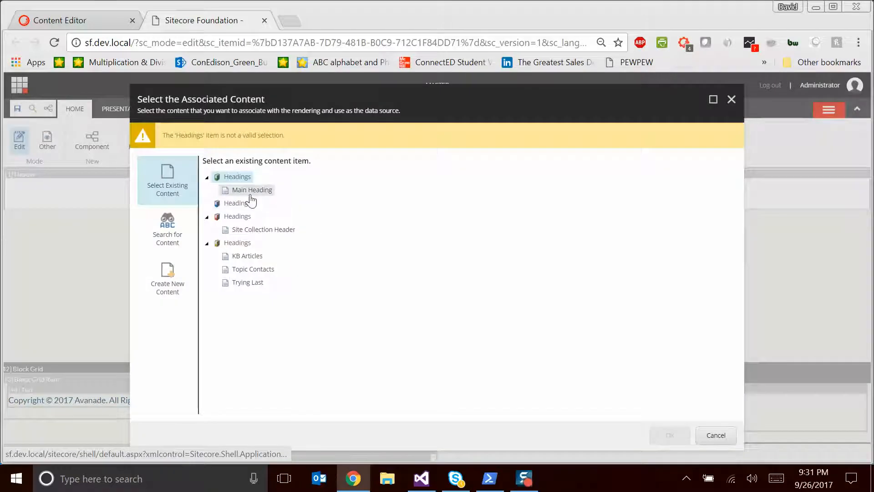
left_click(669, 436)
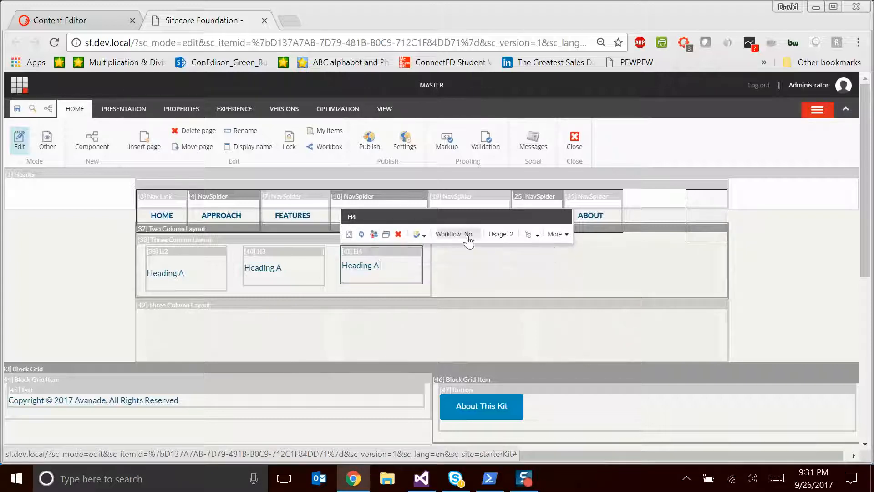
Examine the heading and content renderings offered as replacements for the H4, leaving it unreplaced
left_click(366, 235)
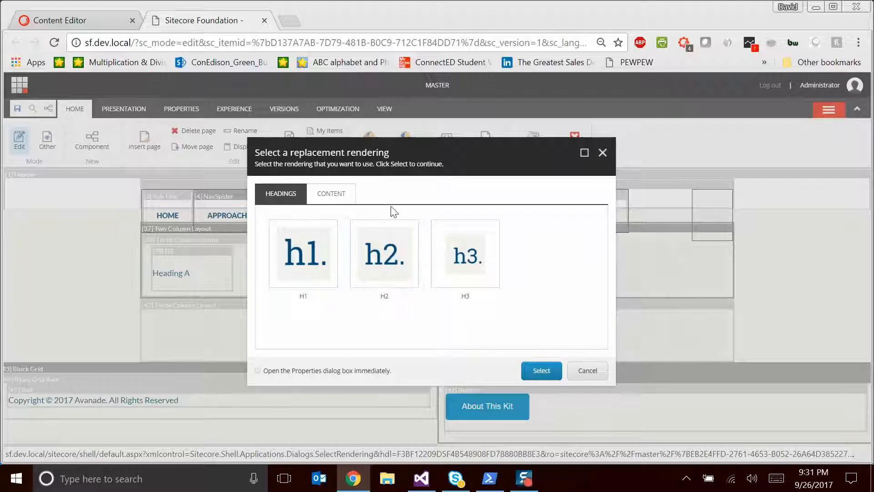
left_click(327, 196)
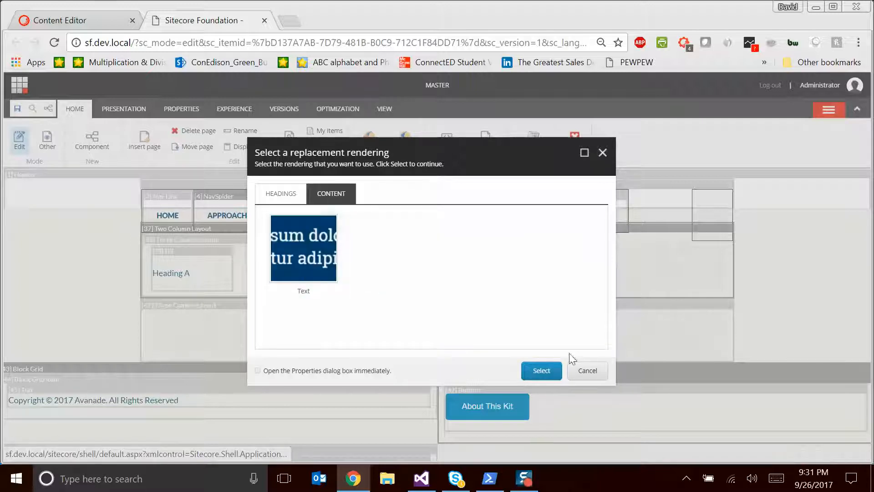
left_click(591, 372)
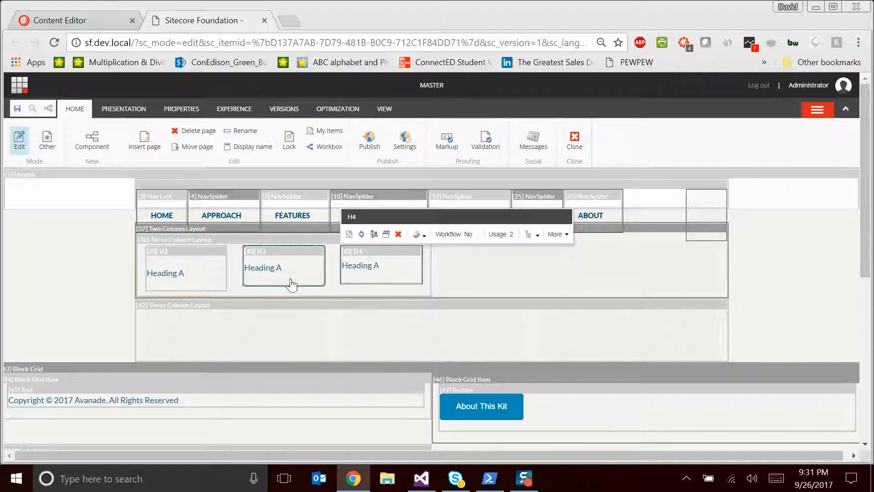
Add a Text rendering to the second column of the Two Column Layout, using the existing New York item as its content
left_click(502, 274)
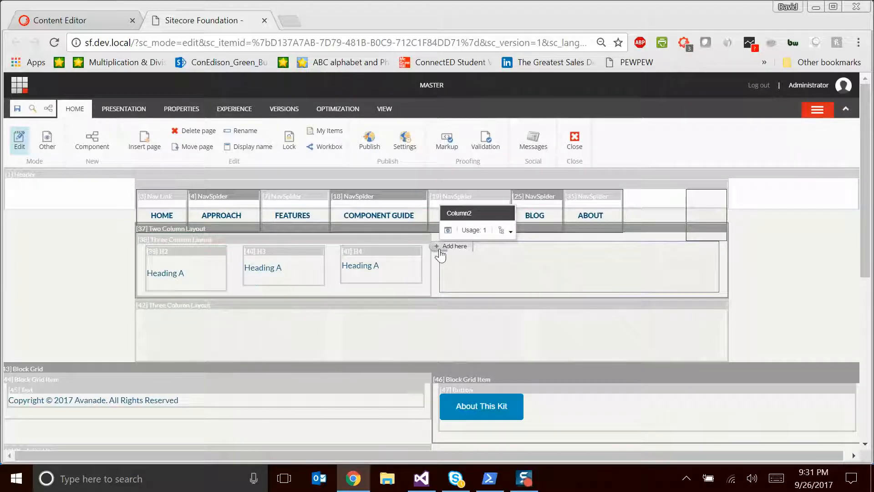
left_click(440, 250)
left_click(344, 199)
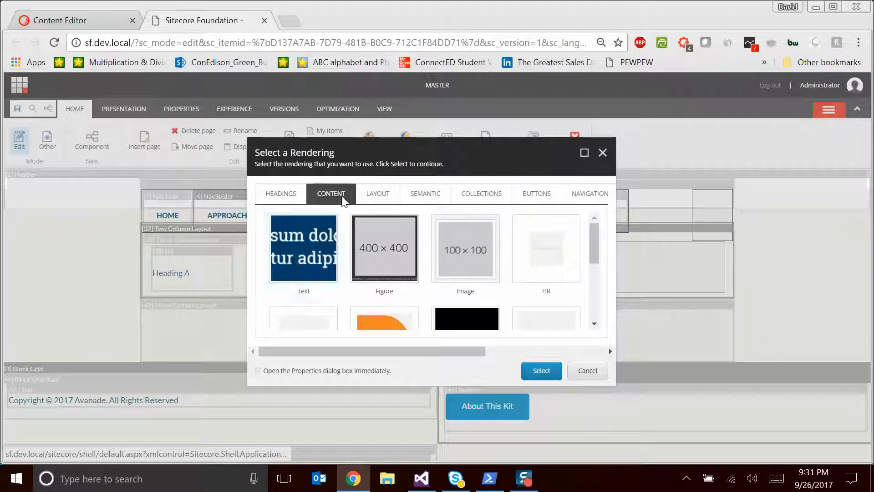
left_click(334, 283)
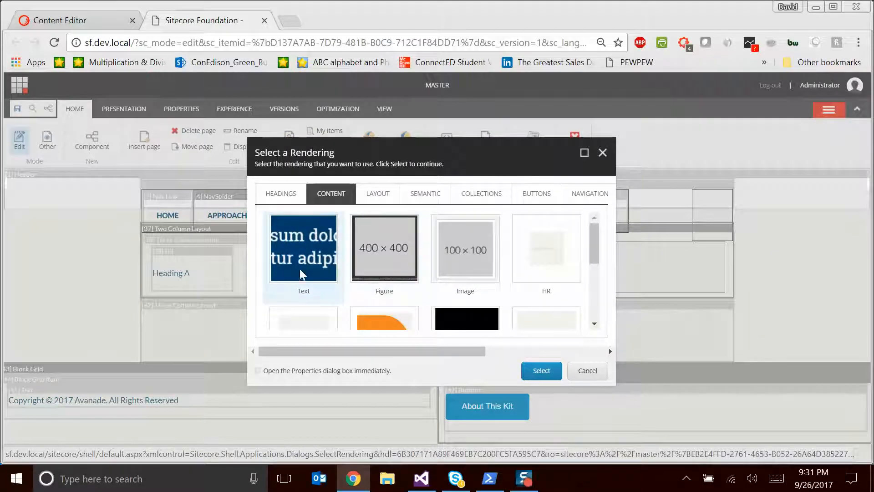
left_click(313, 265)
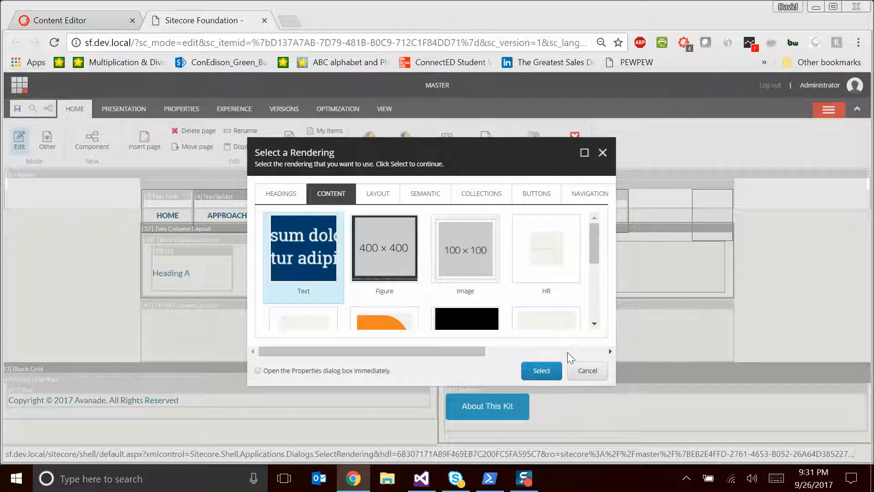
left_click(538, 377)
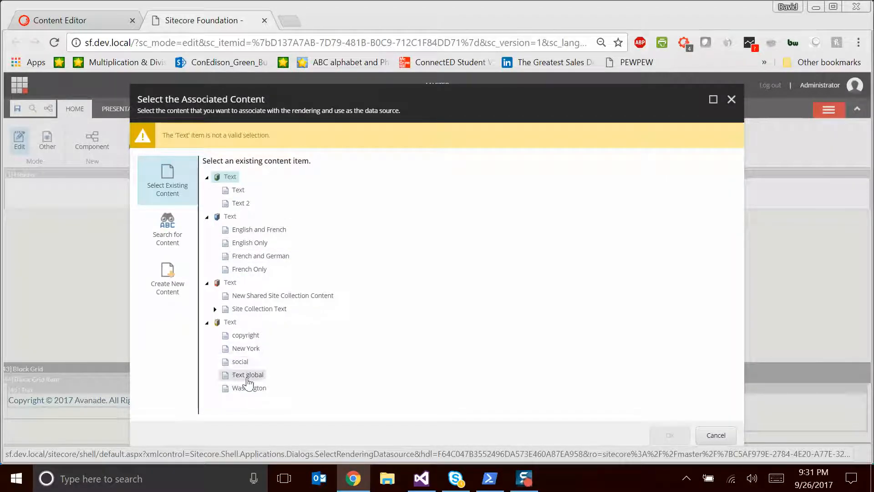
left_click(245, 350)
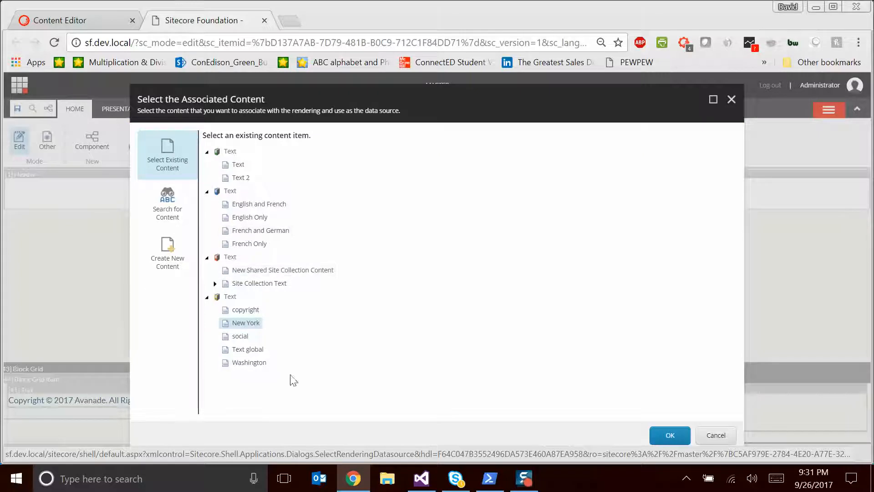
left_click(669, 435)
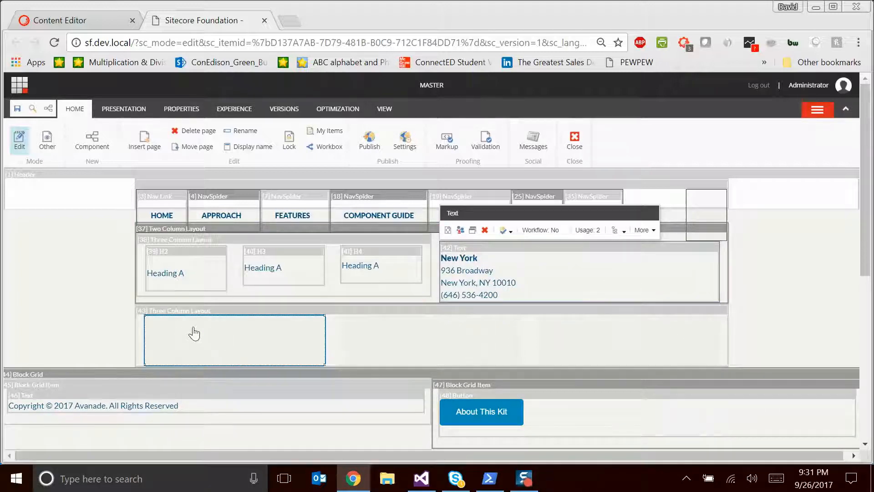
Add an Image rendering to the first column of the lower Three Column Layout, using the existing html5logo item as its content
left_click(212, 327)
scroll(212, 328, "down", 1)
left_click(160, 251)
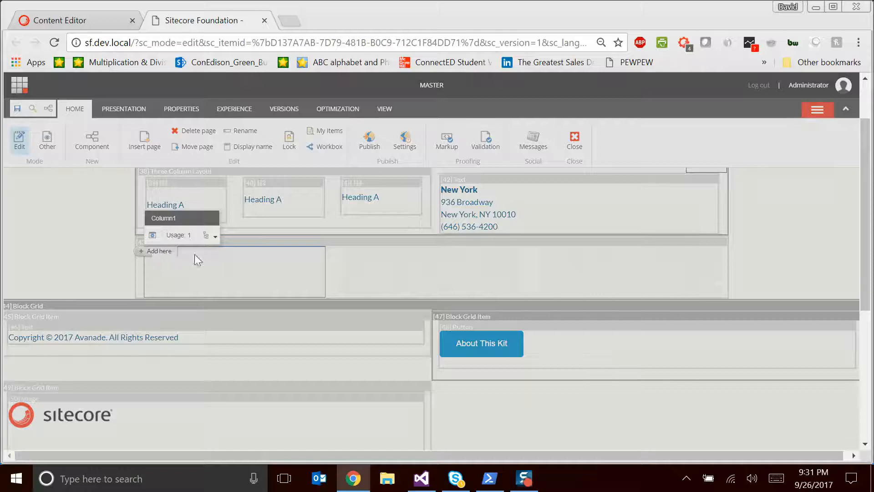
left_click(331, 193)
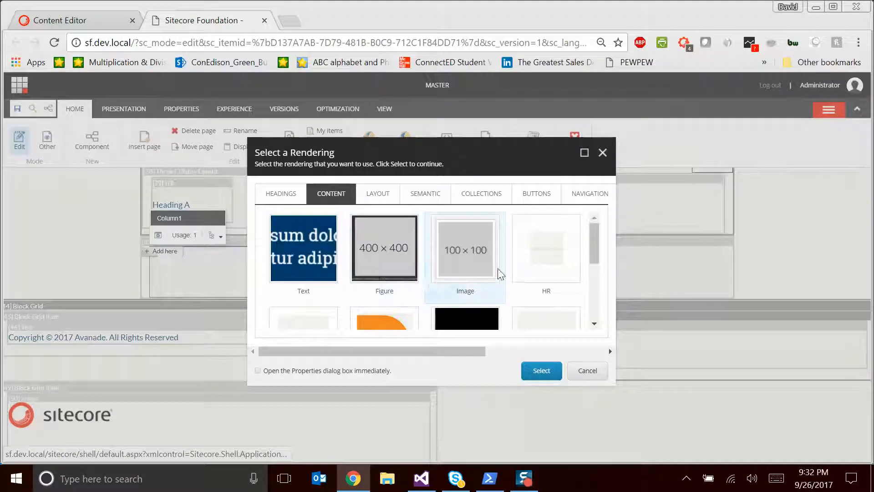
left_click(468, 262)
left_click(534, 373)
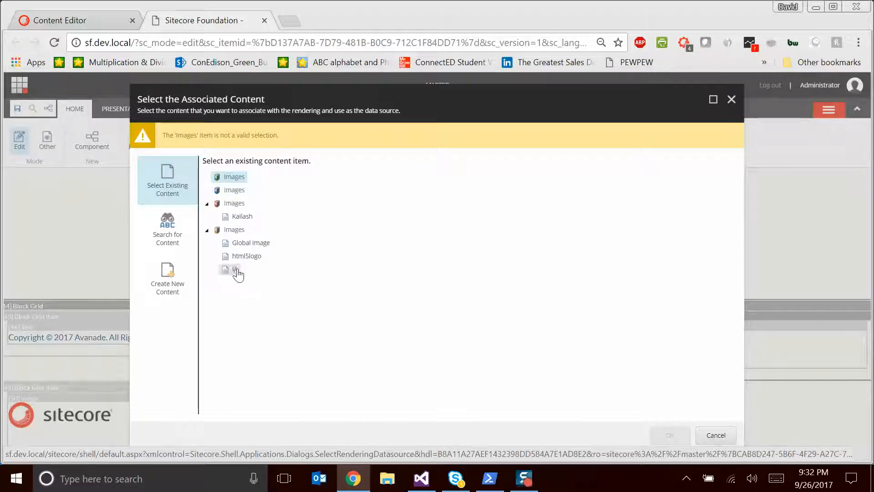
left_click(246, 255)
left_click(667, 434)
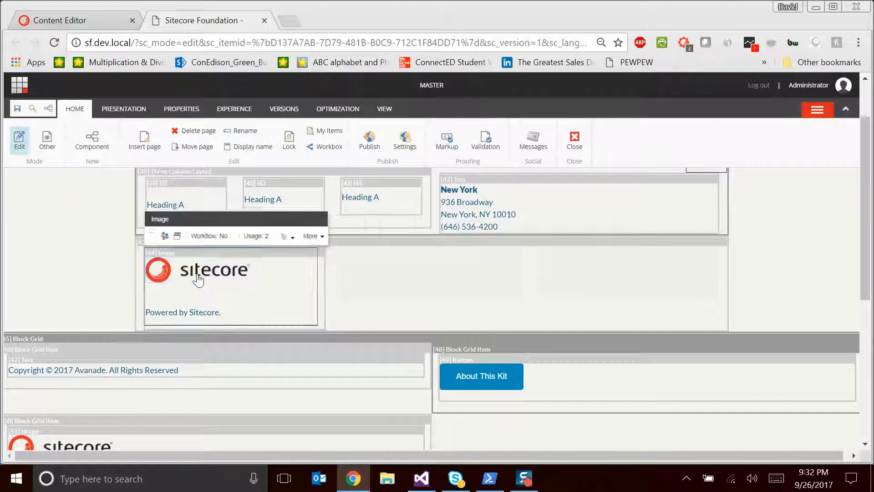
Examine the content renderings offered for the second column of the lower Three Column Layout, without adding one
left_click(415, 280)
left_click(352, 251)
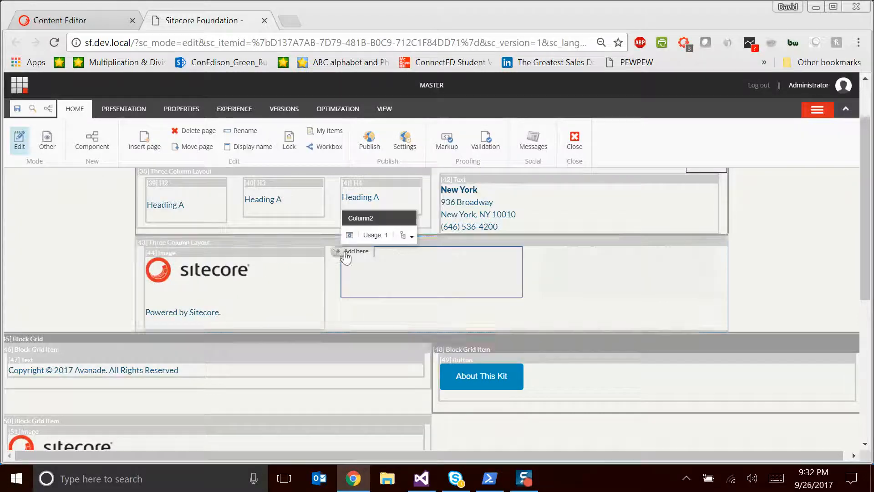
left_click(386, 263)
left_click(345, 192)
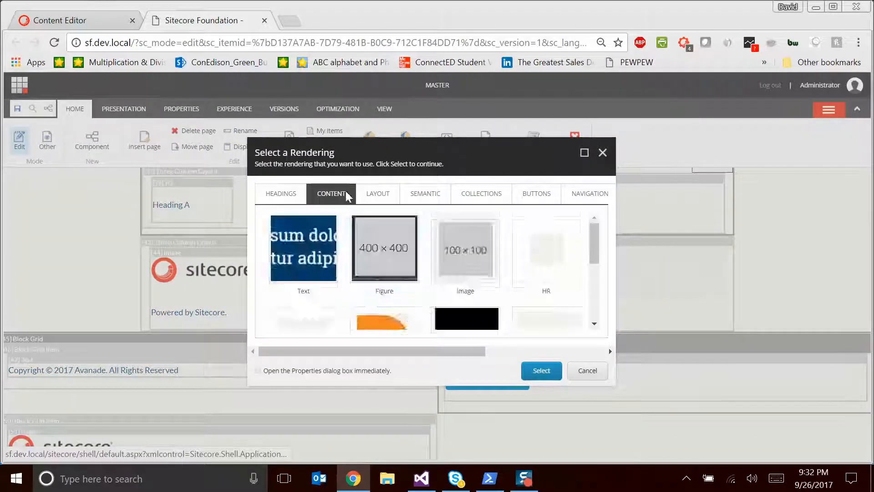
scroll(361, 282, "down", 2)
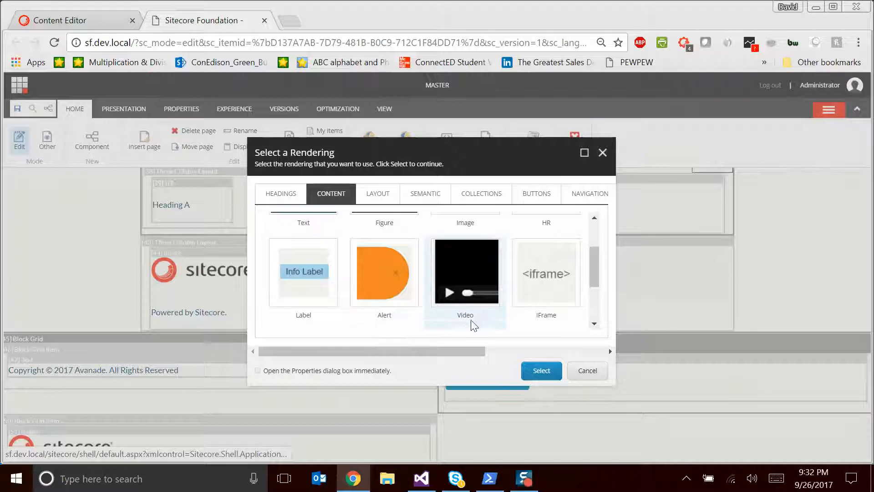
scroll(491, 296, "up", 2)
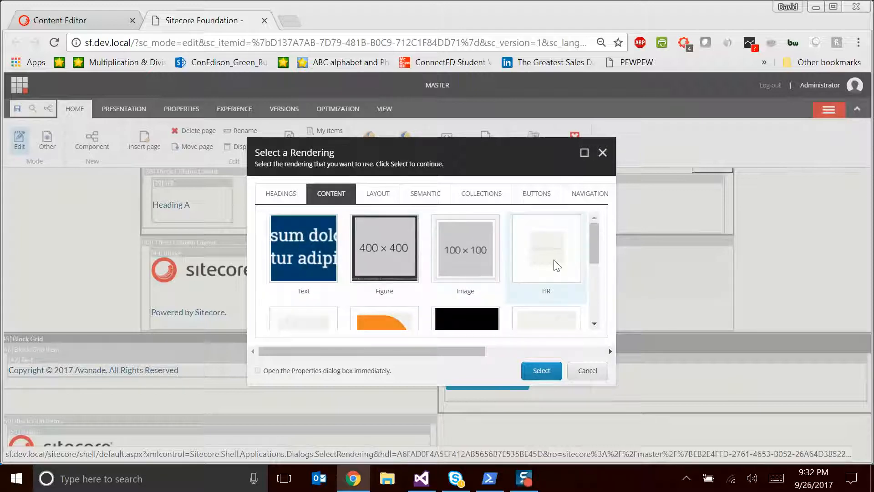
scroll(491, 274, "down", 2)
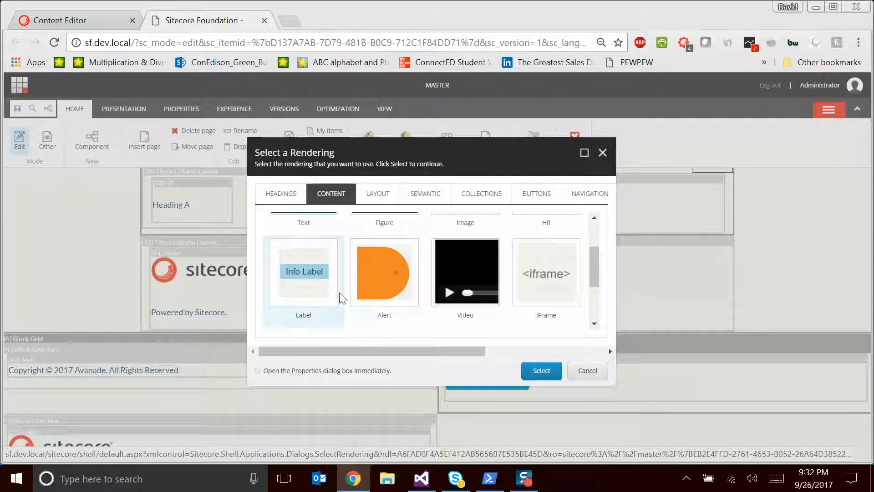
left_click(388, 285)
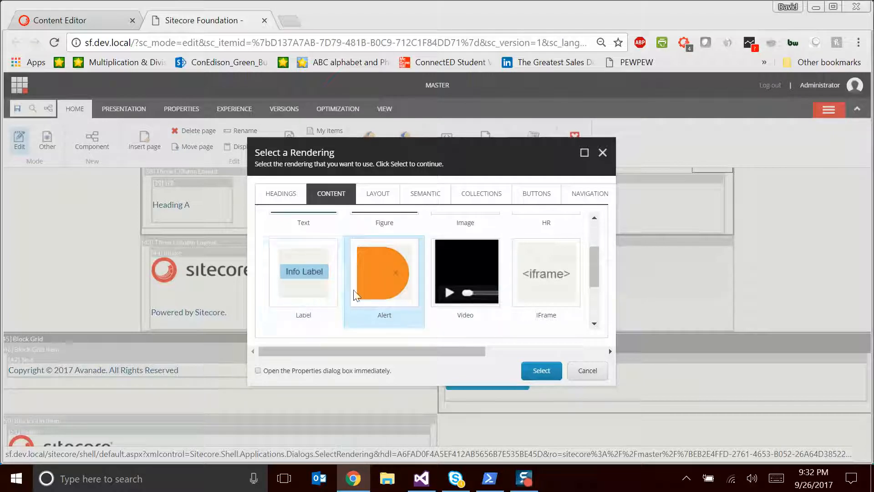
left_click(587, 371)
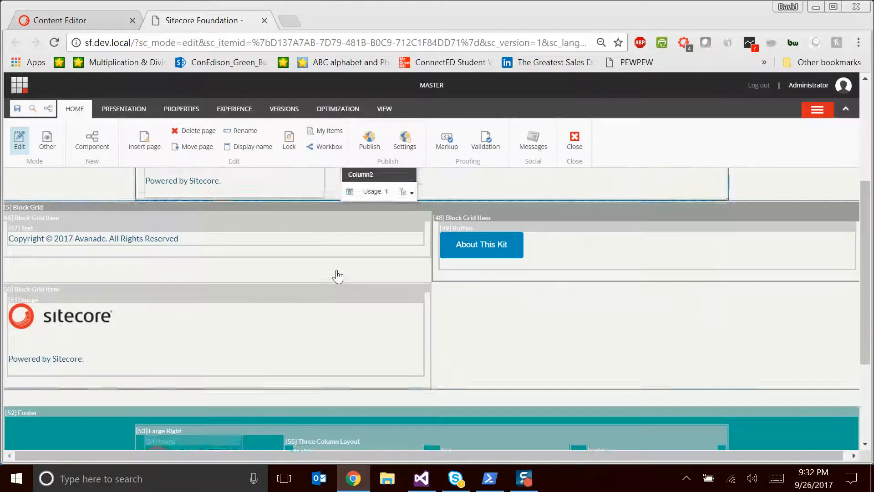
Add a Full Width Layout to the Middle Area, directly below the lower Three Column Layout
scroll(321, 266, "up", 1)
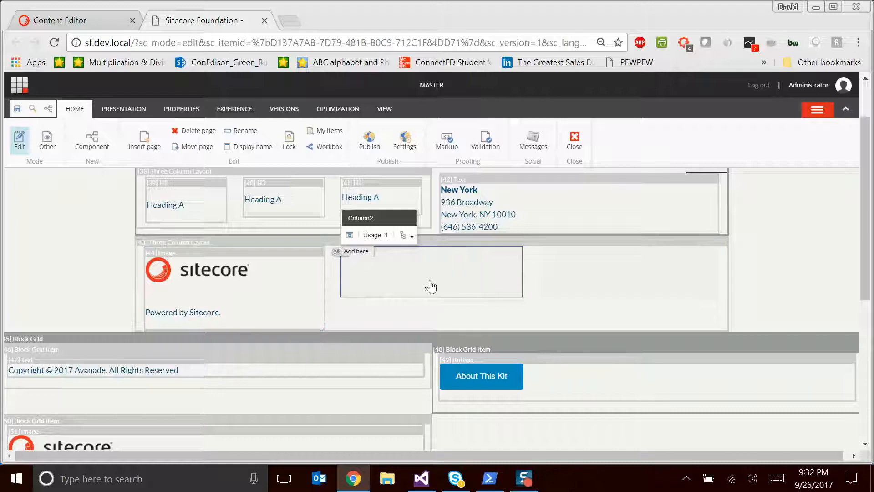
left_click(342, 250)
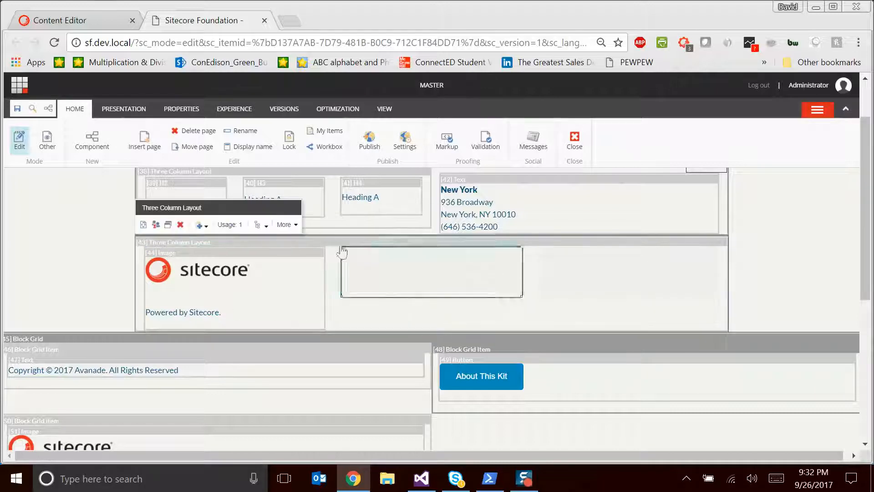
left_click(260, 228)
left_click(475, 309)
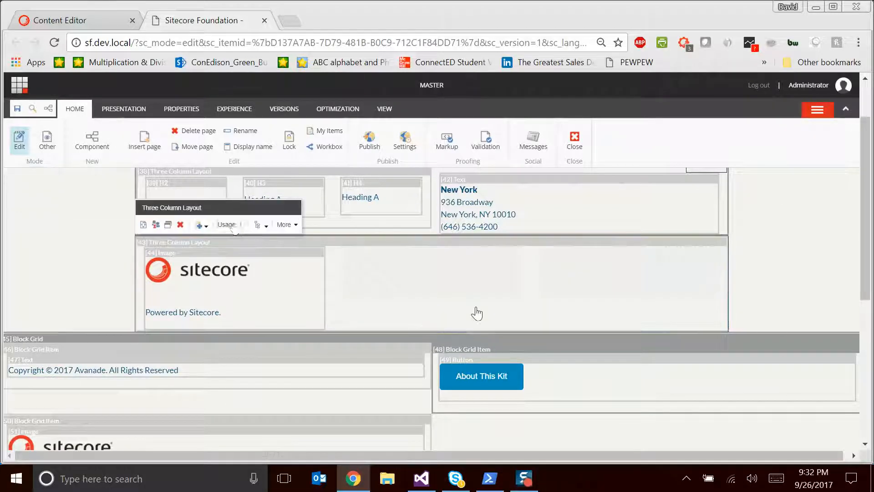
left_click(258, 224)
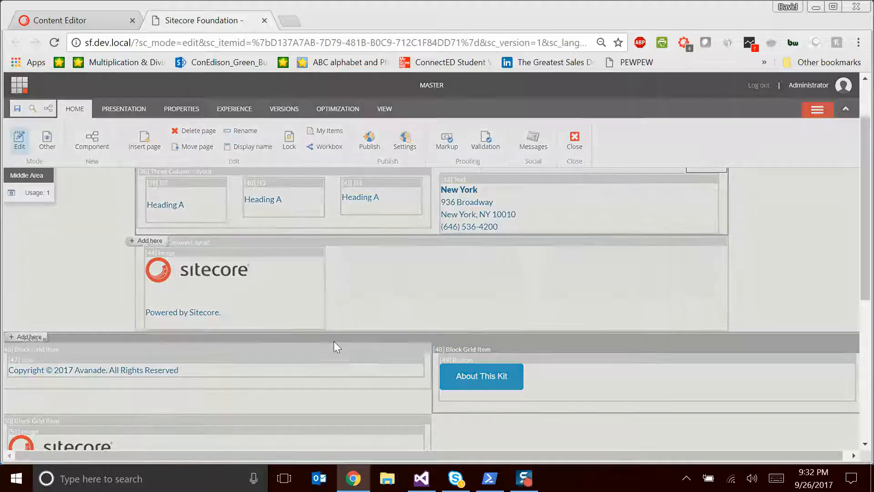
left_click(334, 341)
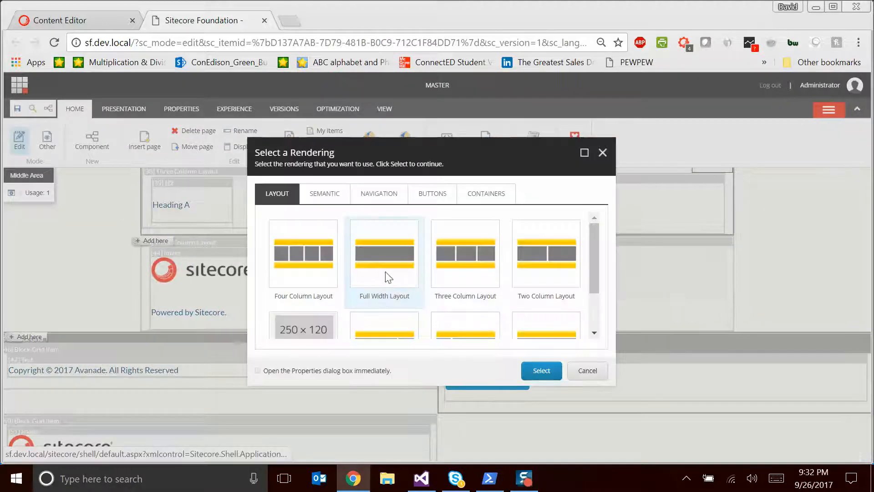
left_click(384, 275)
left_click(556, 377)
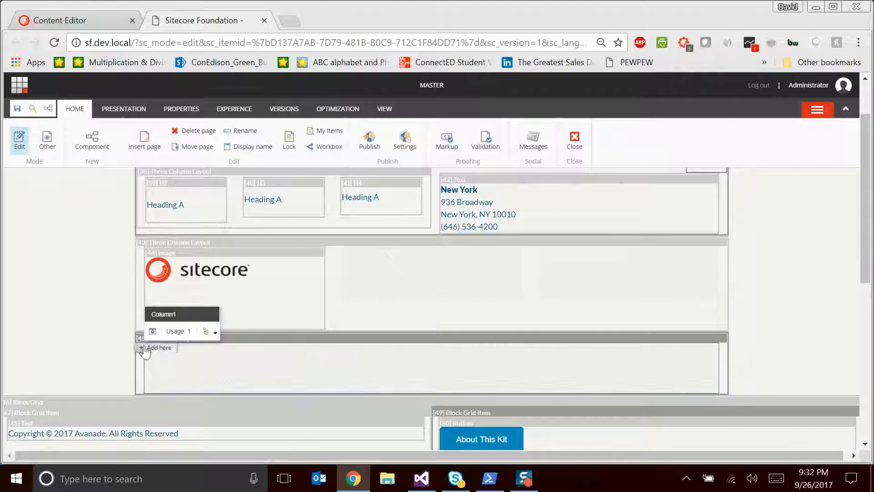
Add an HR rendering to the column of the Full Width Layout
left_click(151, 349)
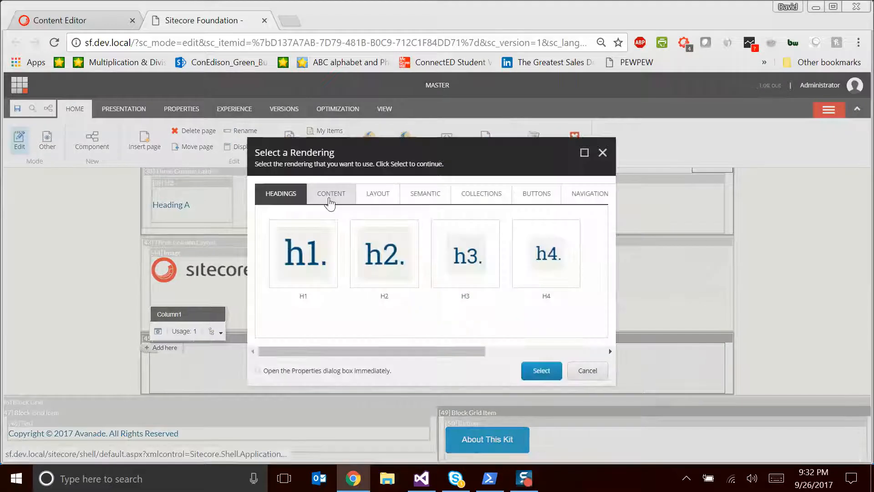
left_click(337, 201)
left_click(566, 242)
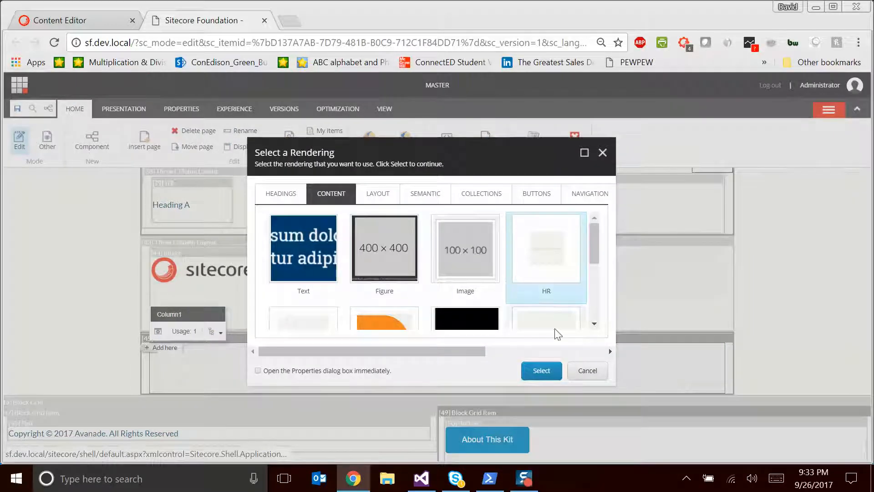
left_click(539, 371)
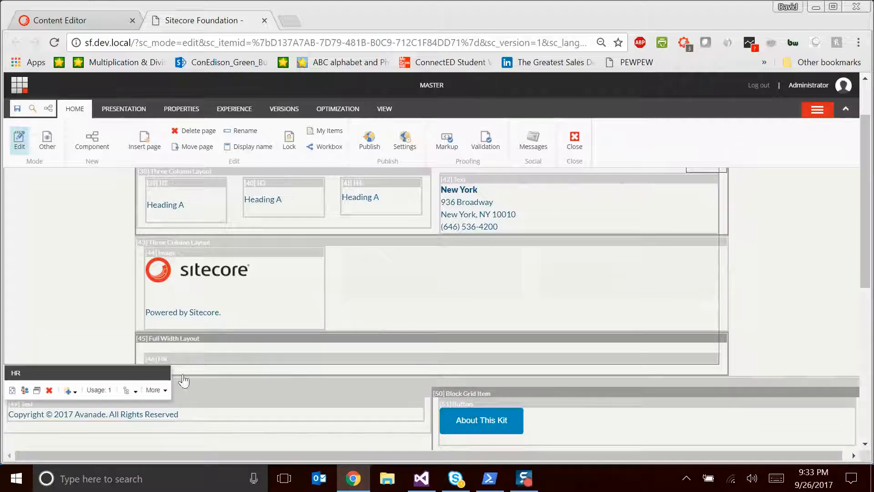
Insert an Alert content rendering below the HR in the Full Width Layout
left_click(153, 390)
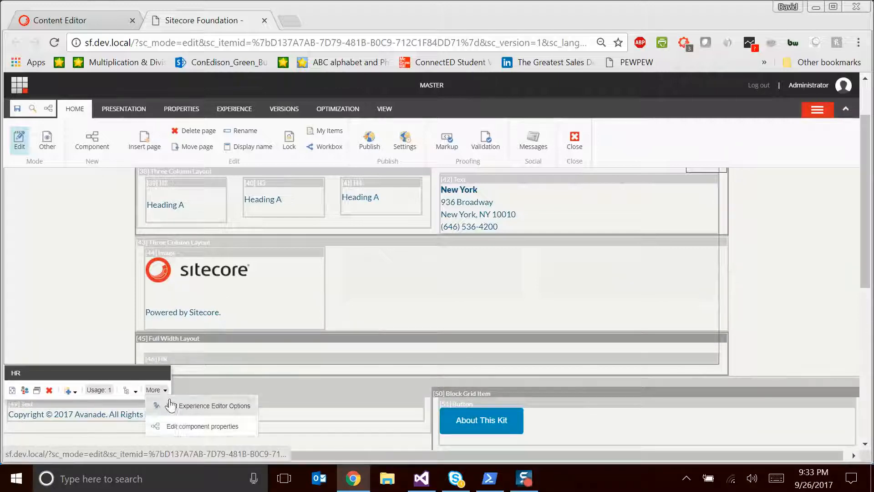
left_click(124, 390)
left_click(19, 361)
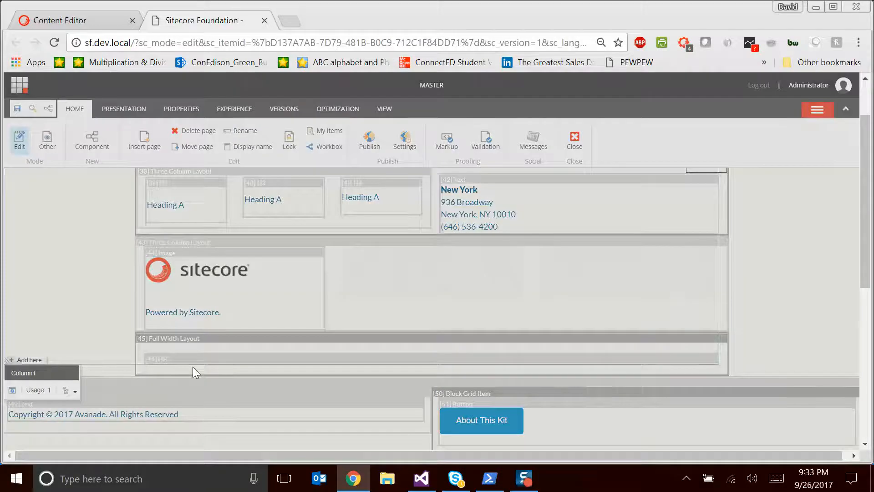
left_click(328, 199)
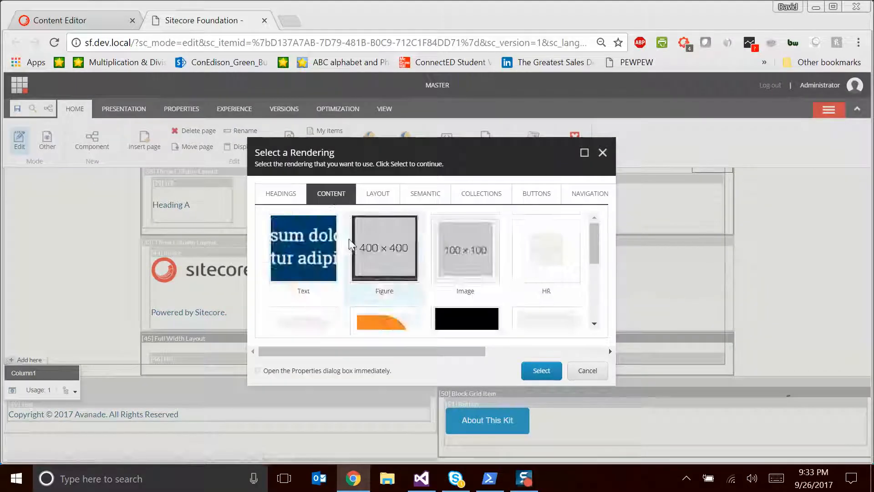
scroll(381, 274, "down", 2)
left_click(382, 276)
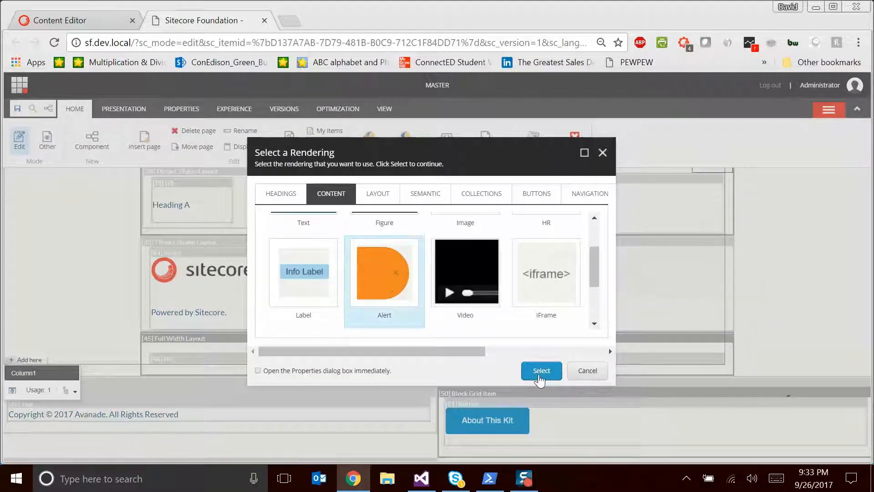
left_click(559, 379)
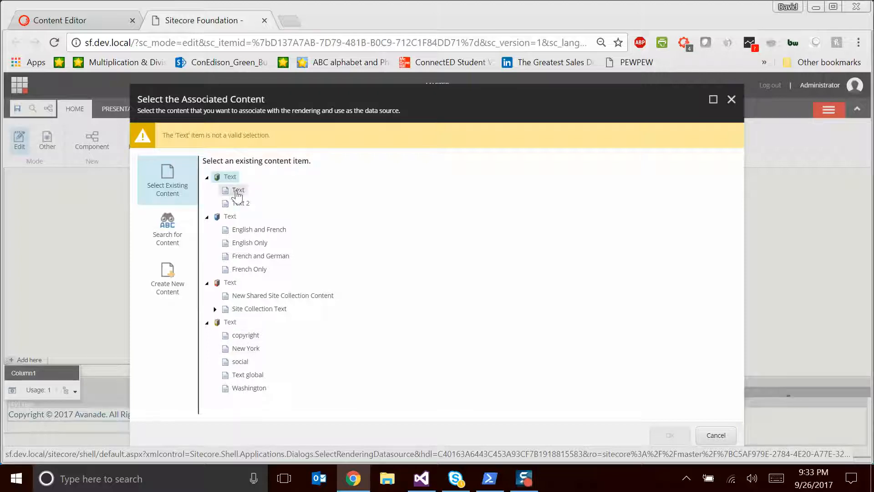
Create a content item named Alert 1 under the first Text folder for the alert, and enter "I am an Alert." as its content
left_click(177, 284)
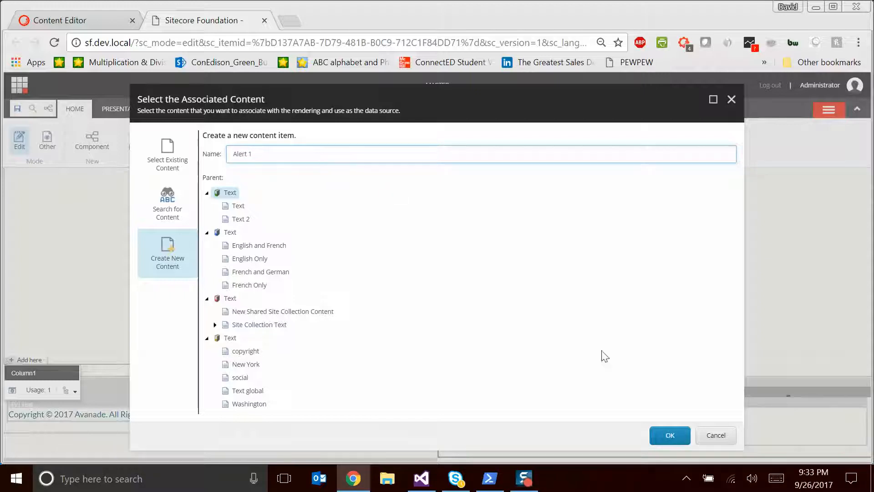
left_click(657, 435)
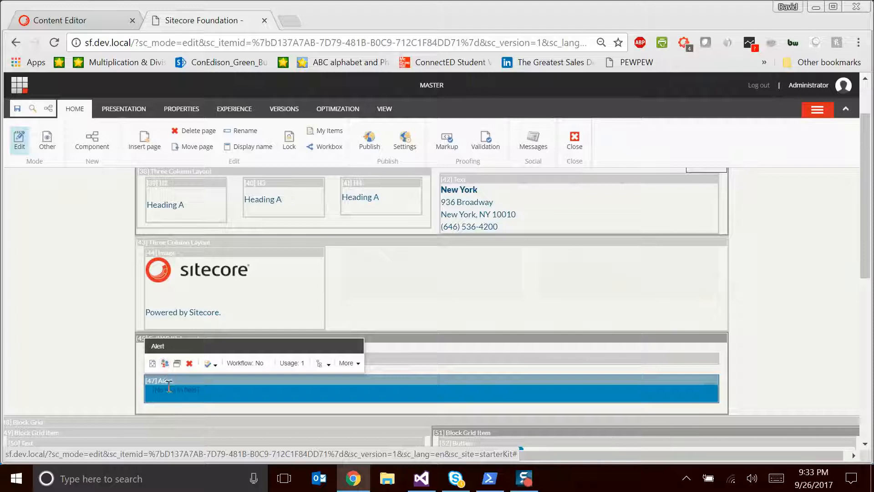
left_click(184, 397)
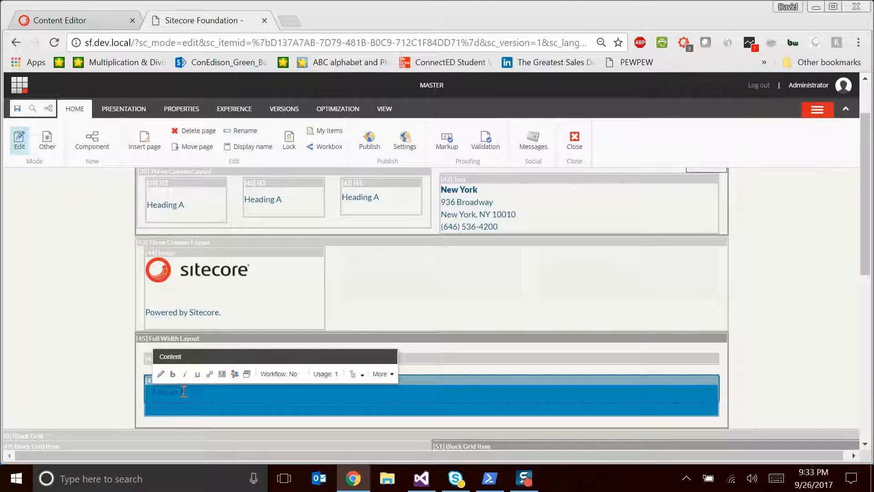
left_click(239, 403)
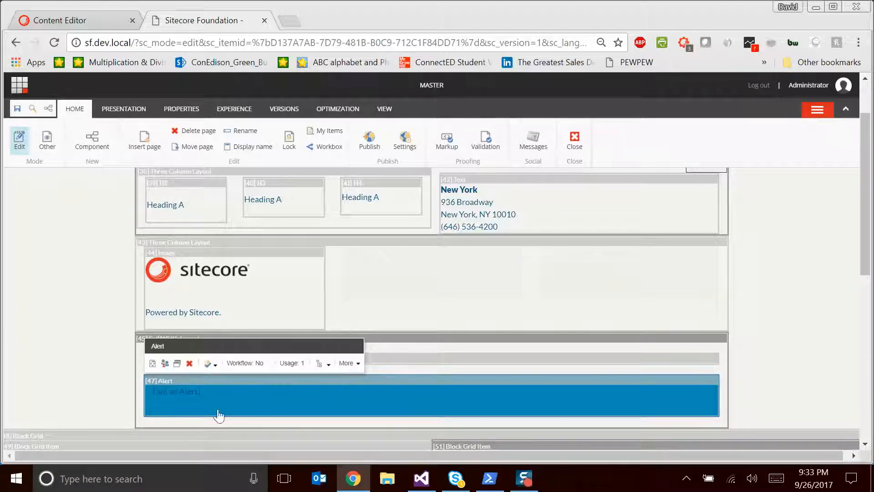
In the alert's component properties, set the Category to success and the Style to round, and apply them
left_click(348, 363)
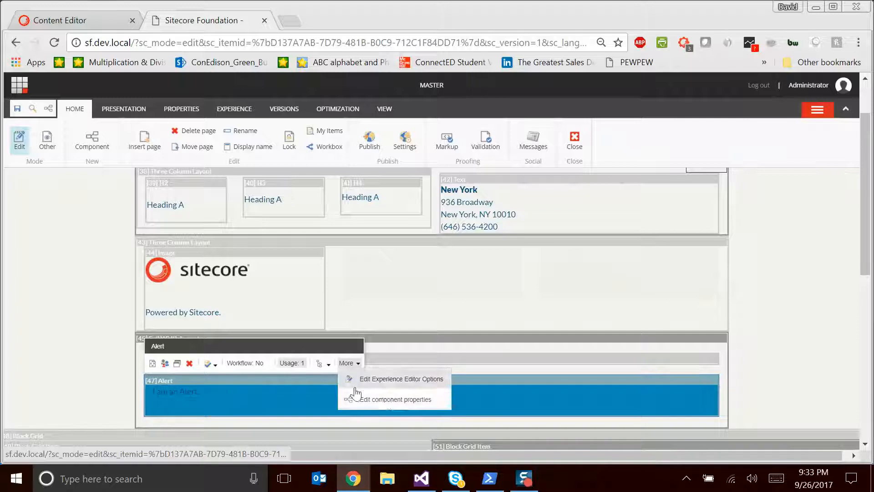
left_click(403, 400)
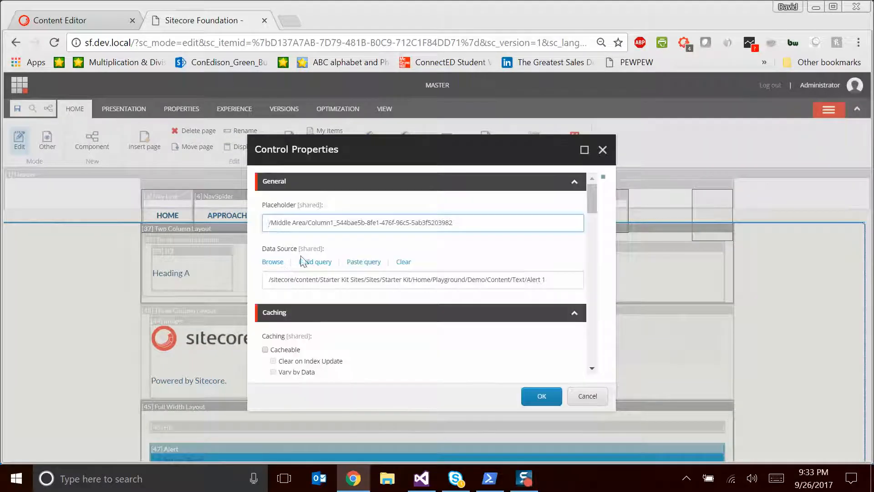
scroll(296, 264, "down", 5)
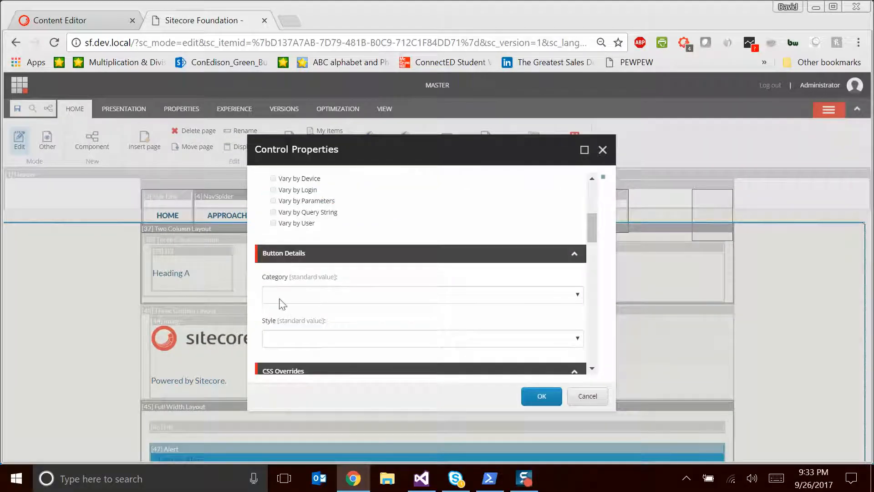
left_click(337, 299)
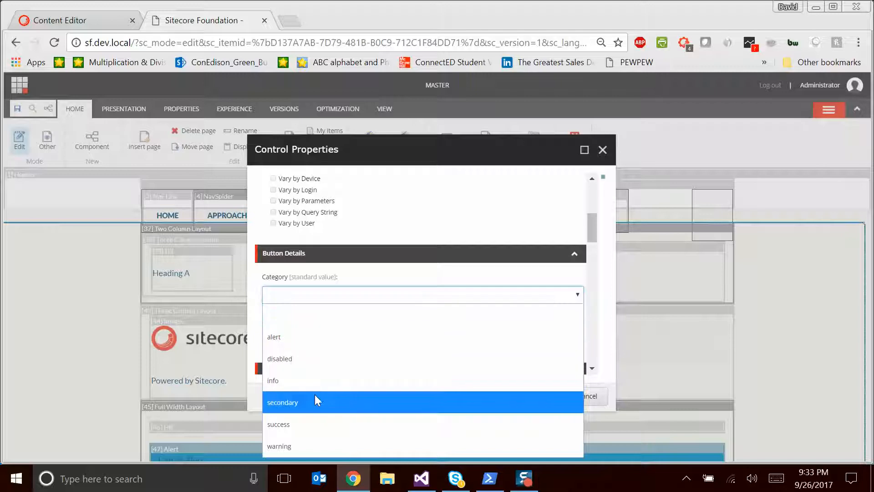
left_click(300, 425)
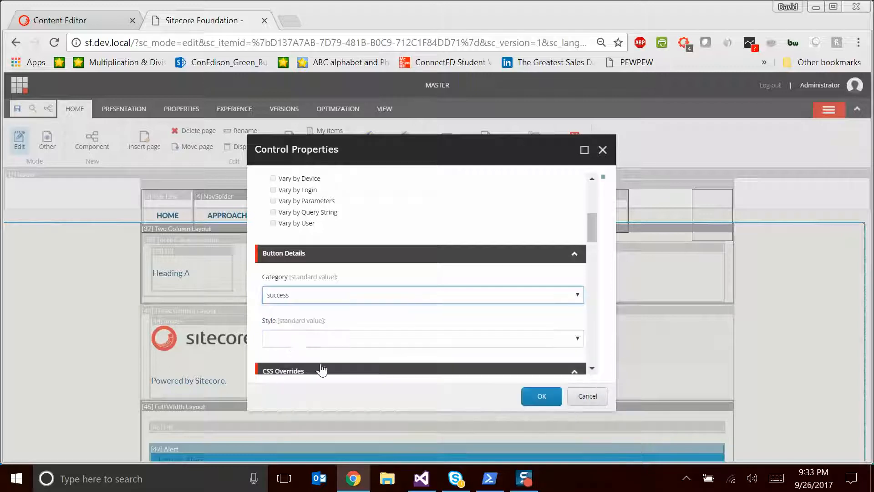
left_click(290, 340)
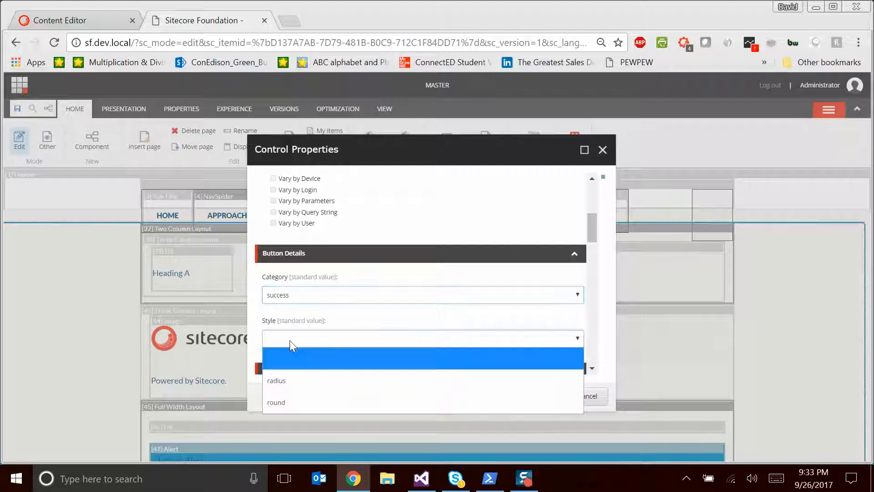
left_click(293, 400)
scroll(416, 340, "down", 2)
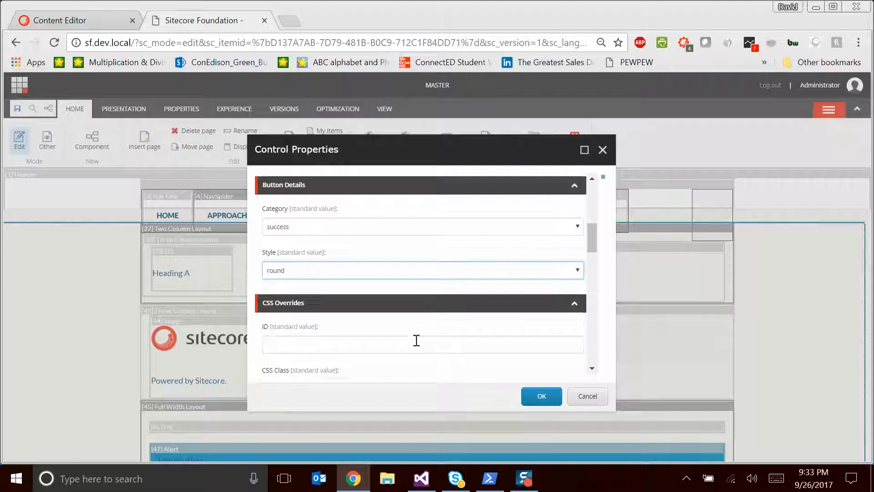
scroll(316, 342, "down", 2)
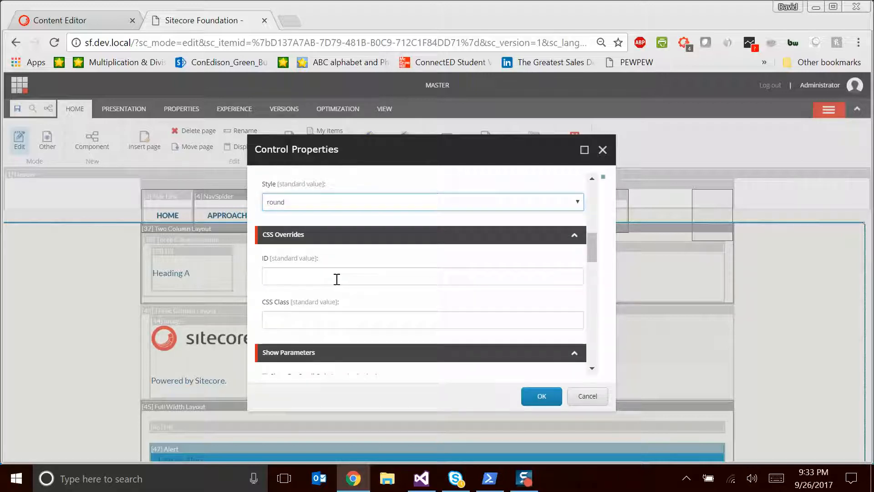
scroll(337, 279, "down", 14)
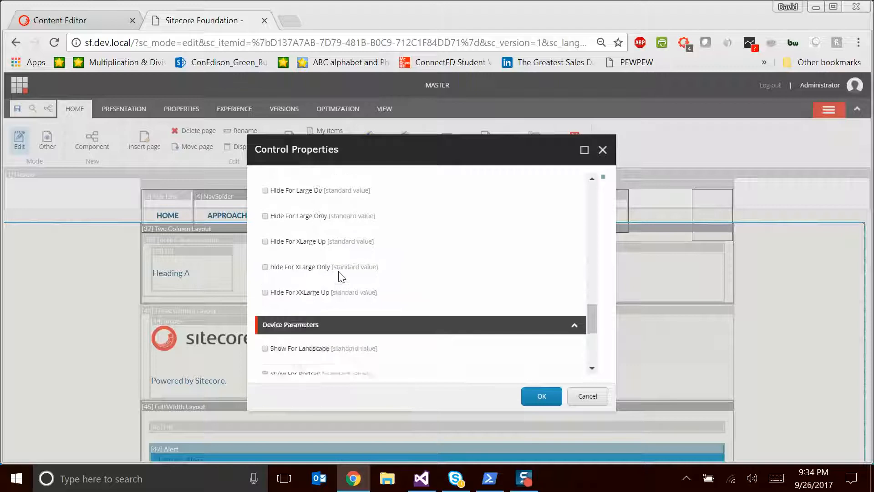
scroll(340, 275, "down", 6)
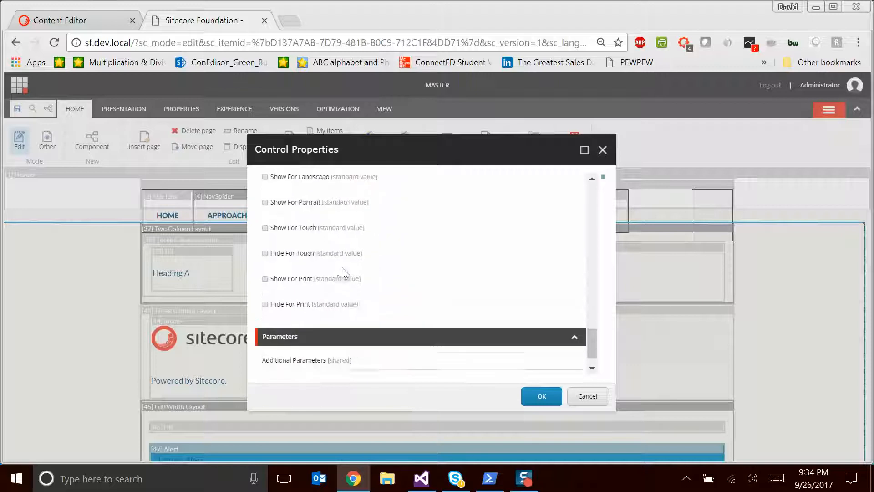
left_click(543, 397)
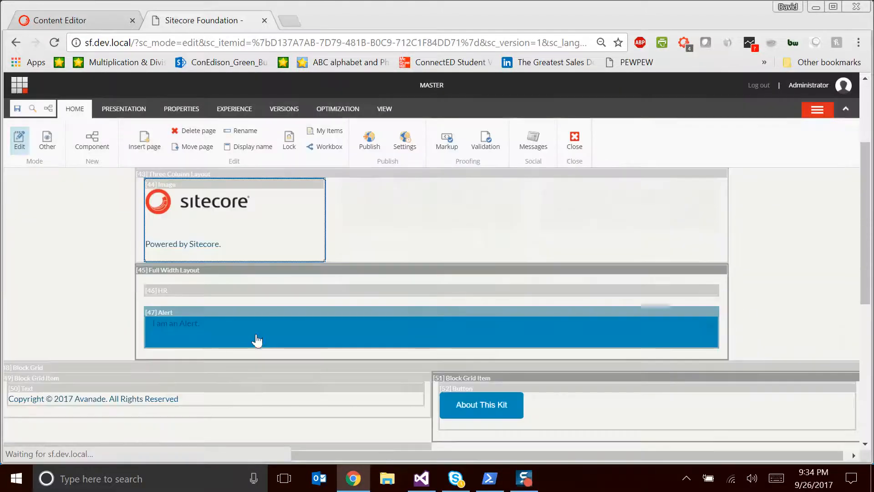
Save the page with the restyled alert and check the alert in the Full Width Layout
left_click(188, 336)
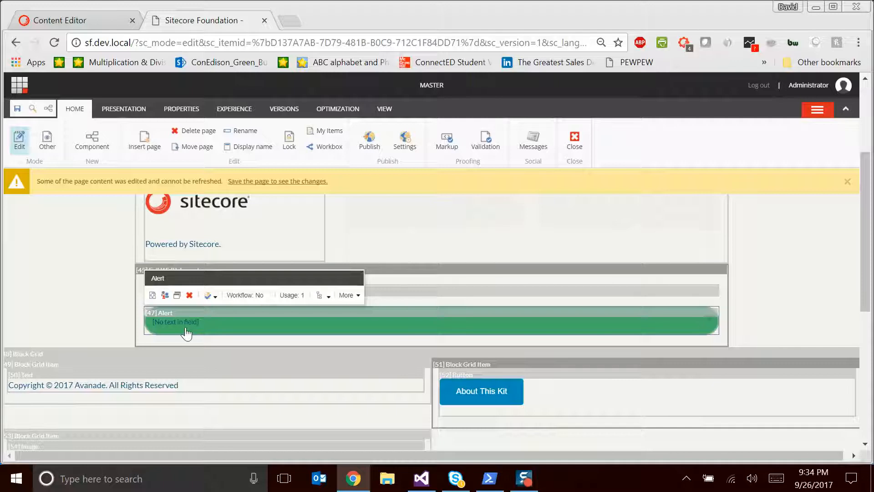
left_click(17, 110)
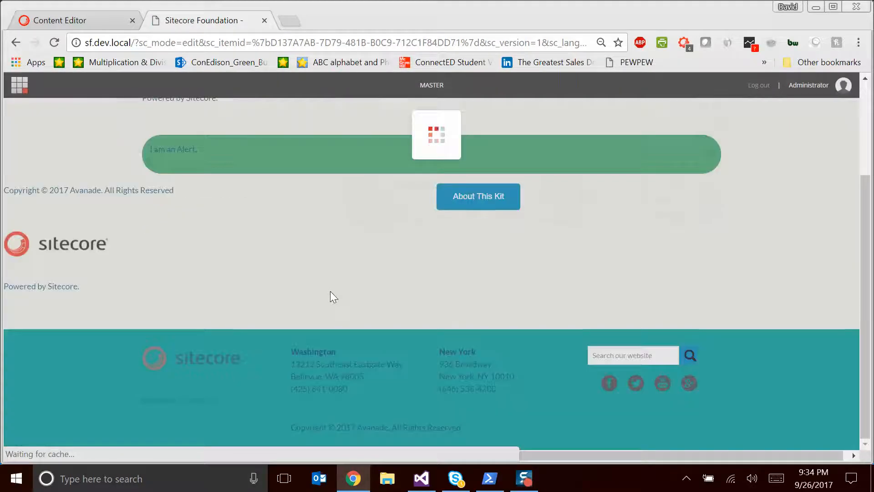
scroll(216, 241, "up", 3)
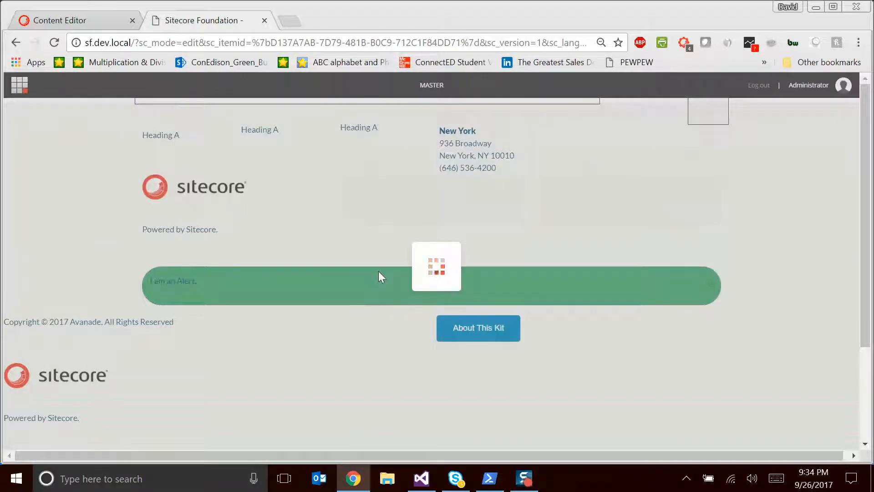
scroll(344, 297, "down", 3)
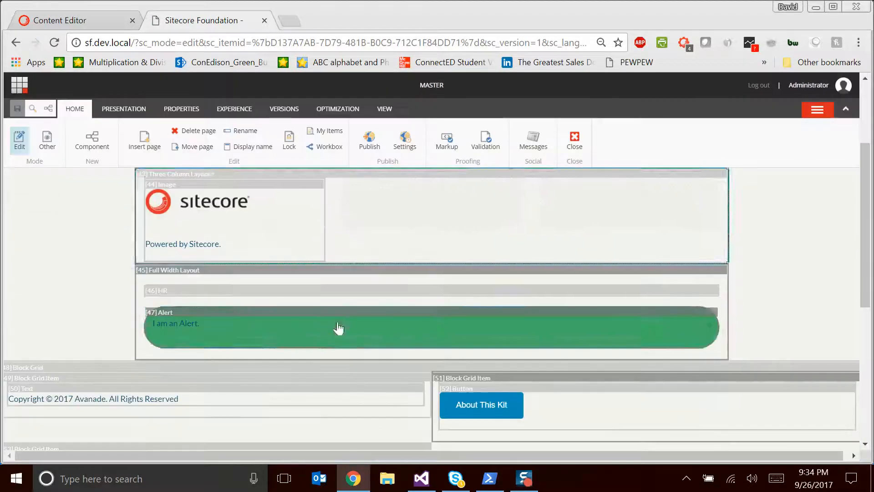
left_click(400, 334)
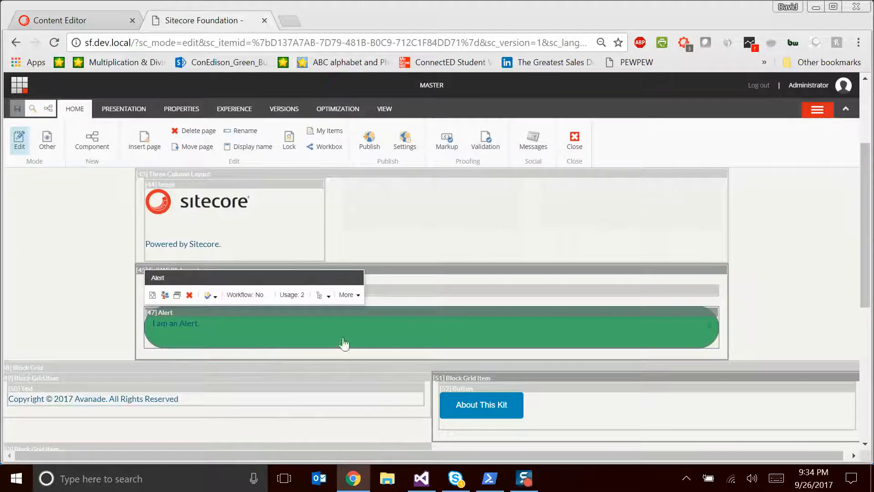
Add a Button rendering to the middle column of the lower Three Column Layout, creating content item Simple Button under the first Links folder
left_click(363, 210)
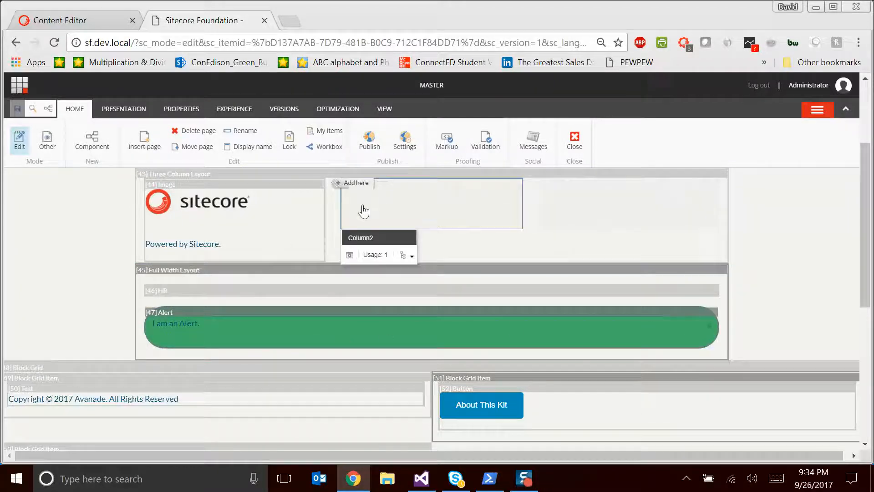
left_click(339, 185)
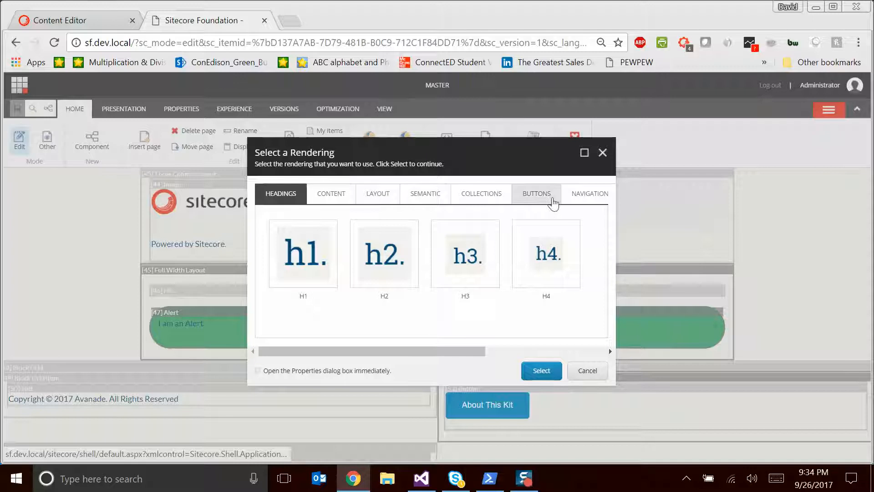
left_click(553, 203)
left_click(291, 249)
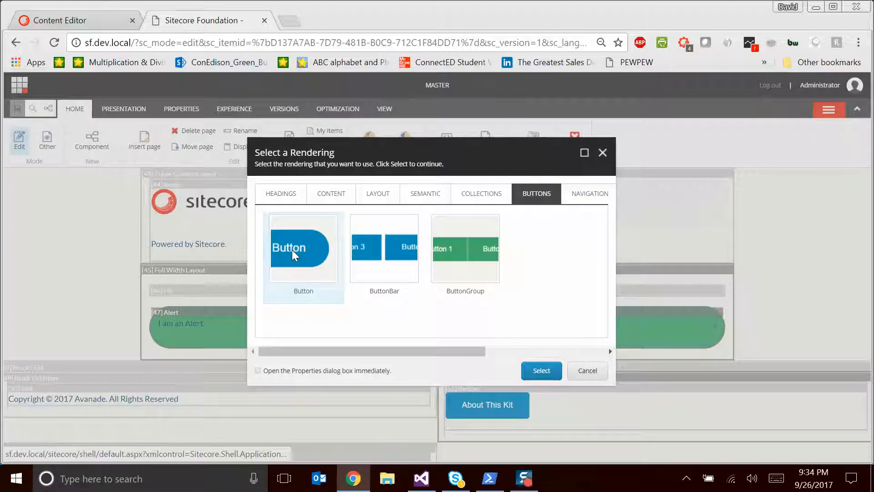
left_click(548, 373)
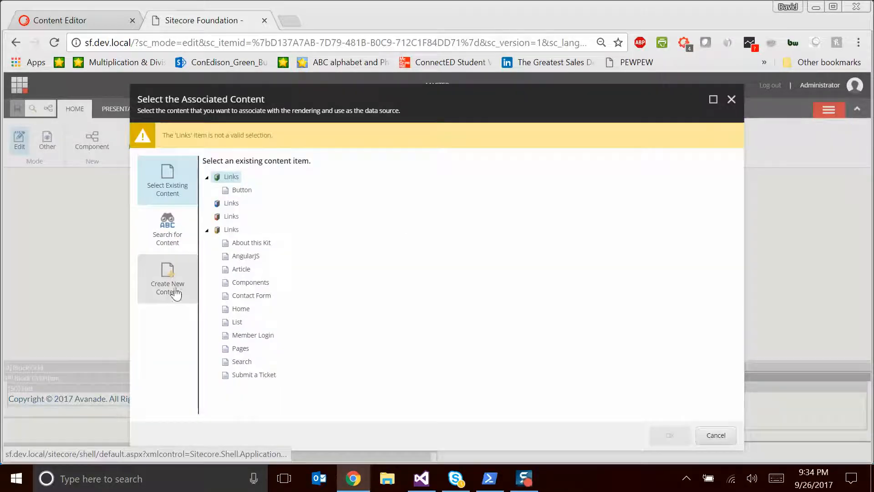
left_click(176, 288)
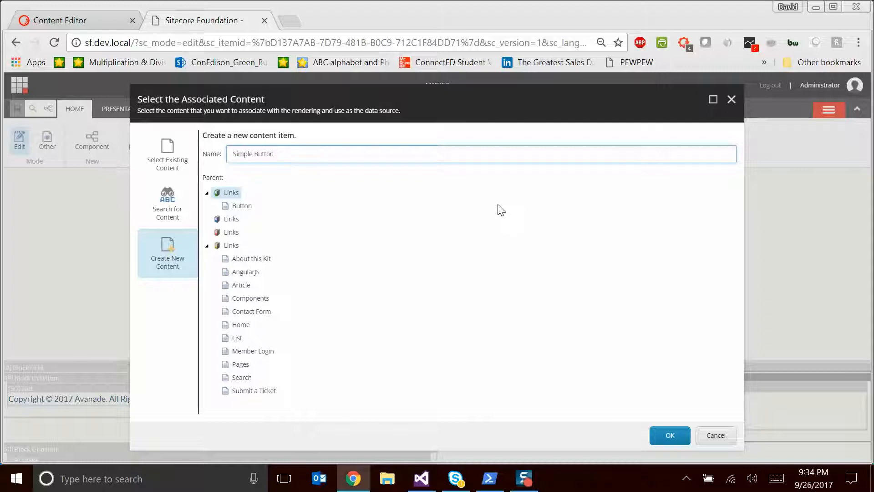
left_click(670, 436)
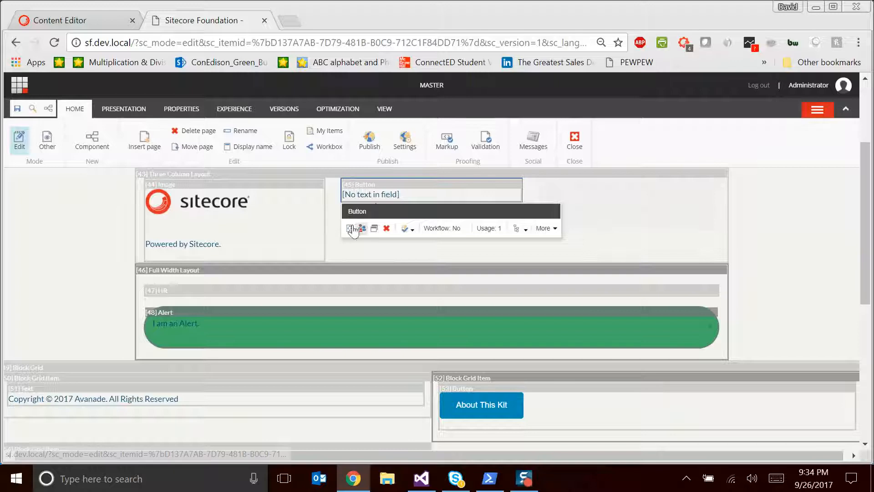
Give the new button an internal link to the Airspace Home item under Sample Sites, with the link description "My Button"
left_click(356, 196)
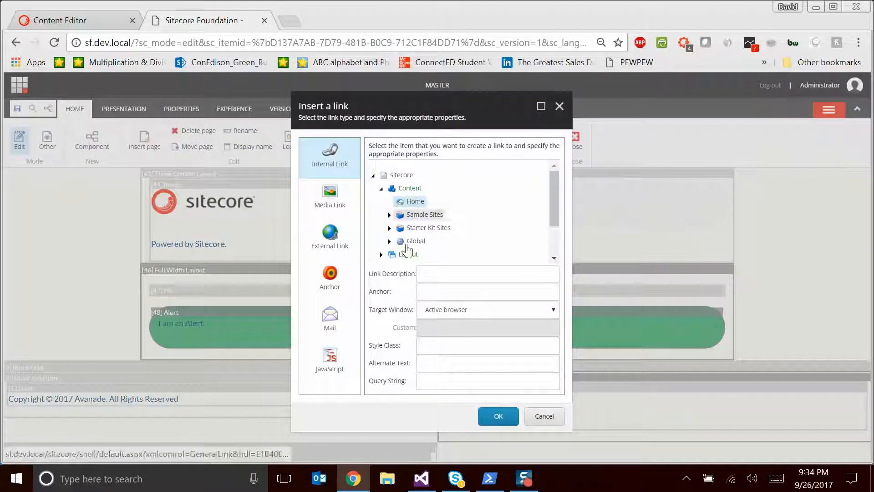
left_click(441, 273)
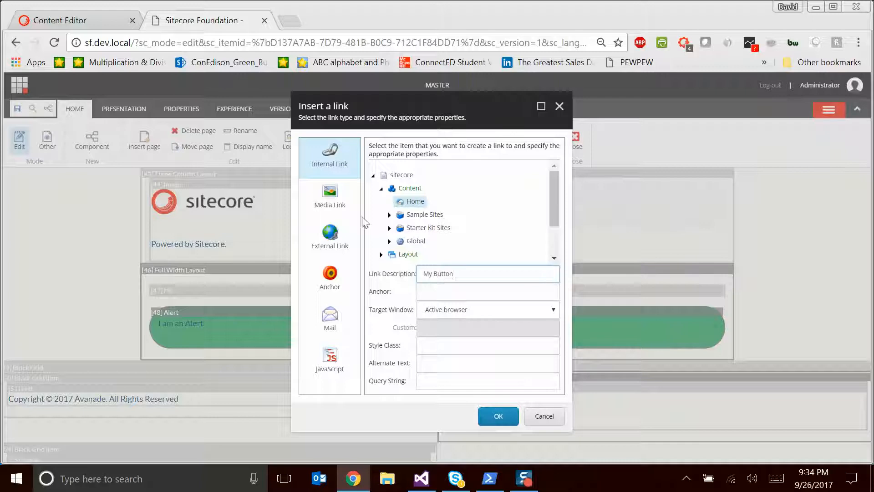
left_click(388, 228)
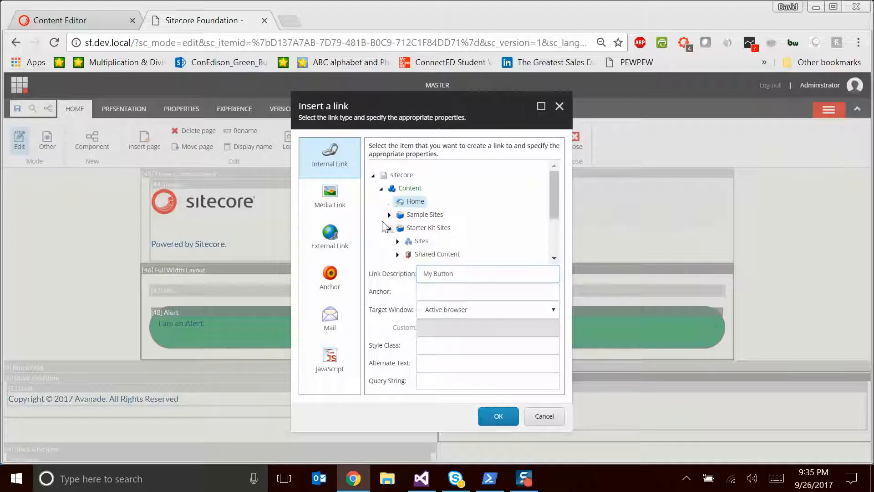
left_click(389, 228)
left_click(389, 214)
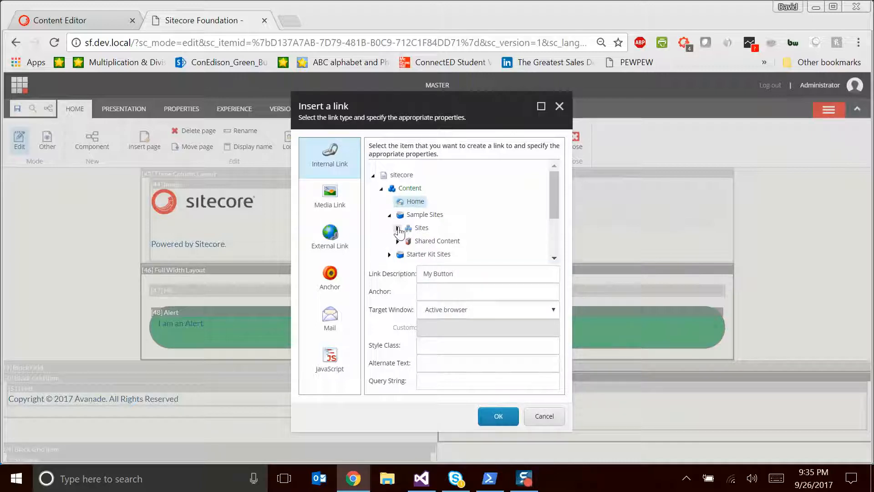
left_click(398, 228)
left_click(406, 241)
left_click(438, 254)
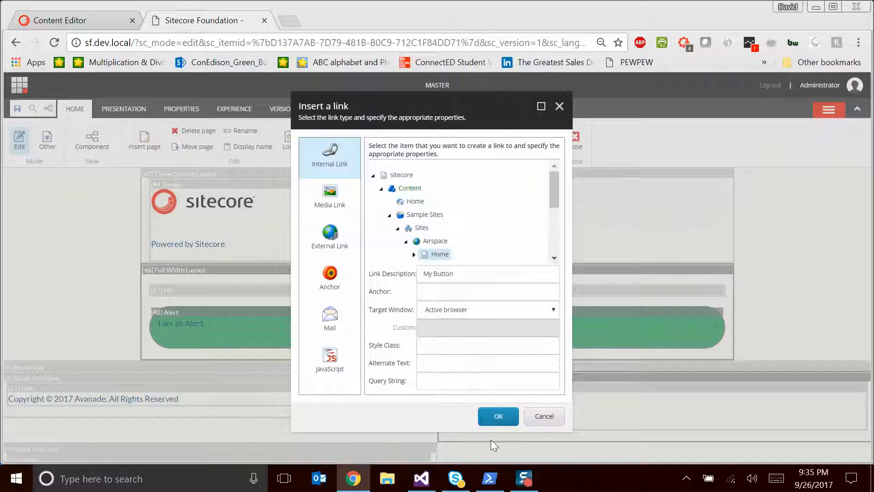
left_click(499, 422)
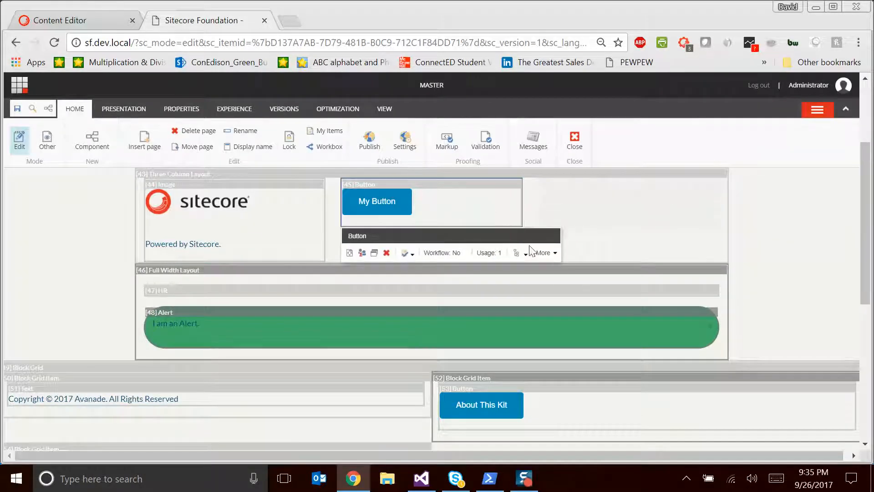
In the button's component properties, set Sizing to tiny, Category to warning and Style to radius, and apply them
left_click(522, 240)
left_click(565, 293)
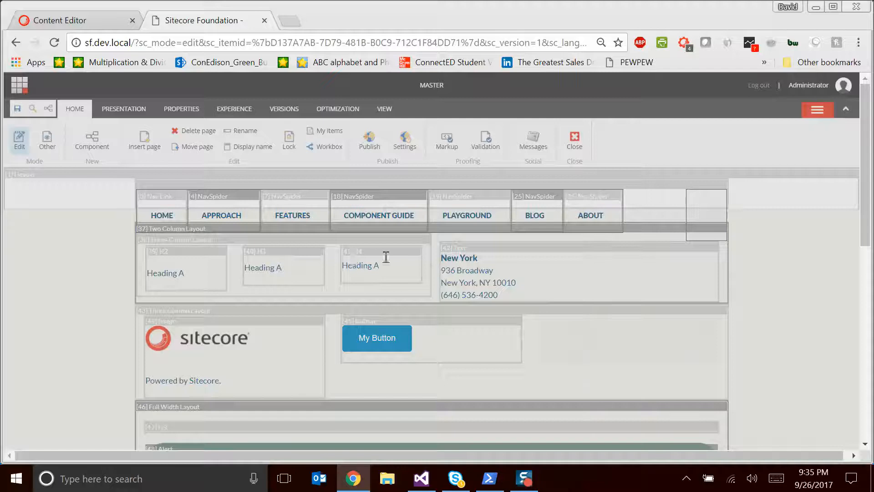
scroll(387, 273, "down", 5)
left_click(305, 293)
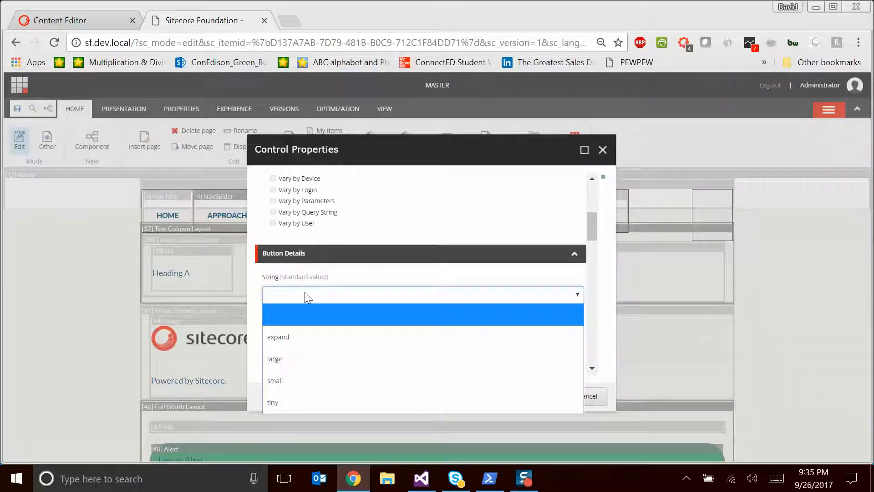
left_click(283, 408)
left_click(297, 341)
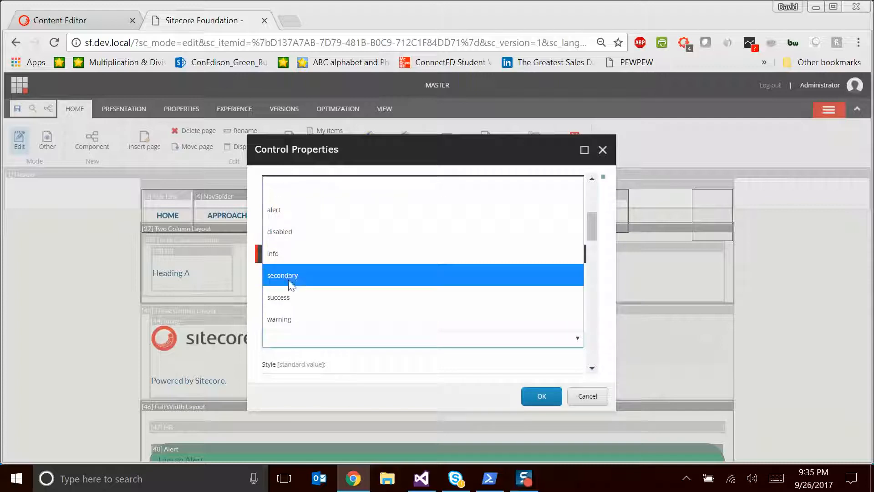
left_click(287, 318)
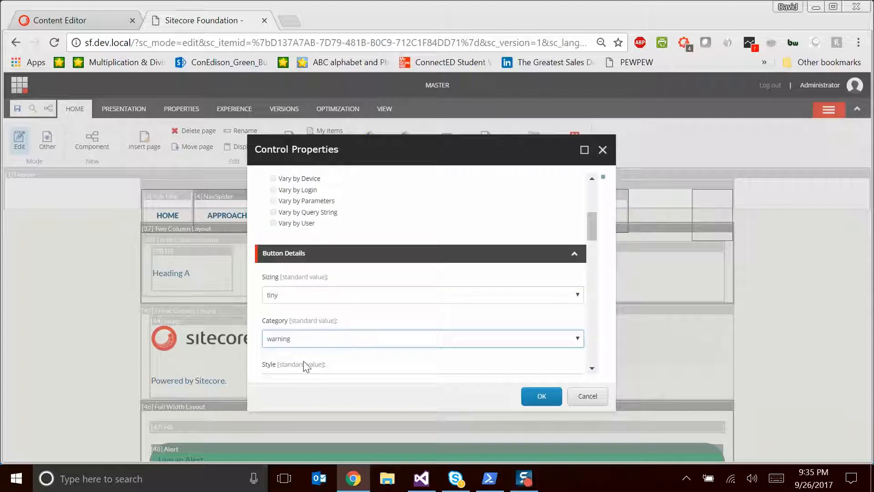
scroll(308, 367, "down", 2)
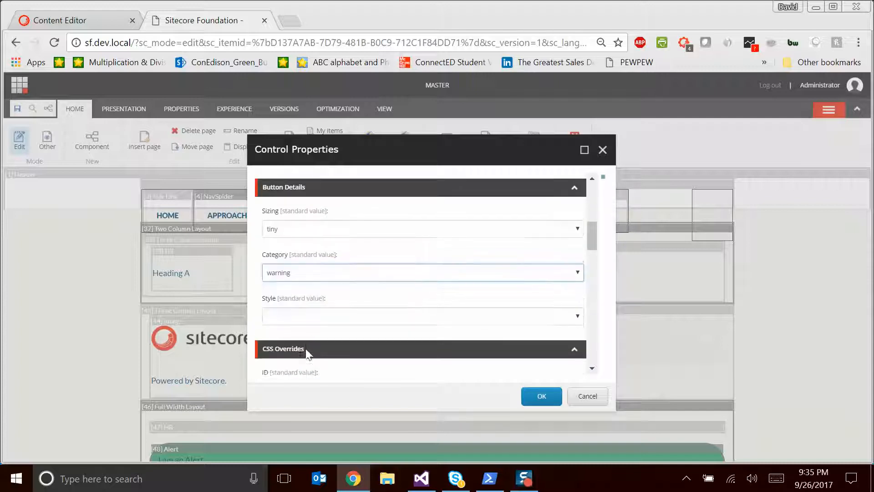
left_click(394, 322)
left_click(363, 356)
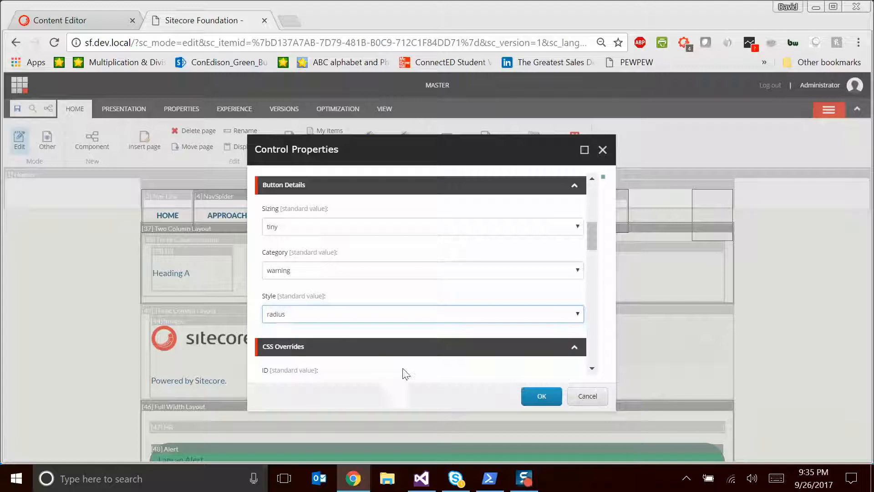
left_click(545, 401)
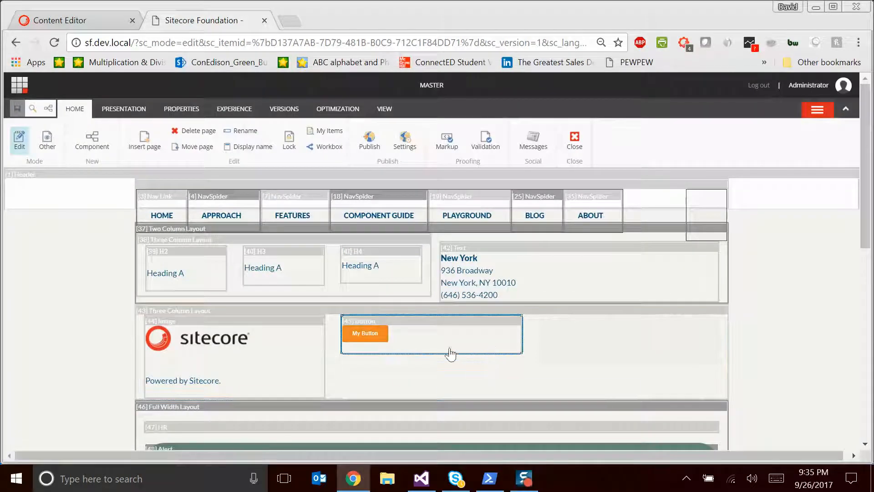
For the empty third column of the lower Three Column Layout, examine the Content, Layout, Semantic, Collections, Buttons and Navigation renderings
left_click(631, 358)
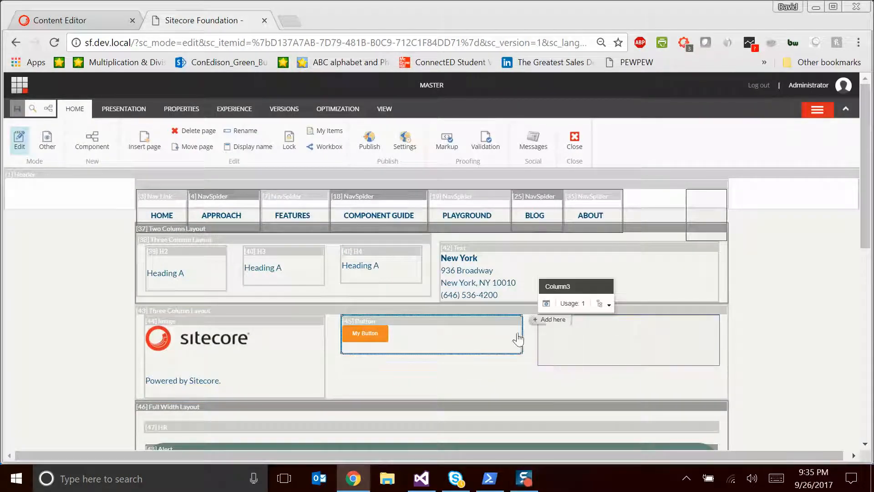
left_click(550, 320)
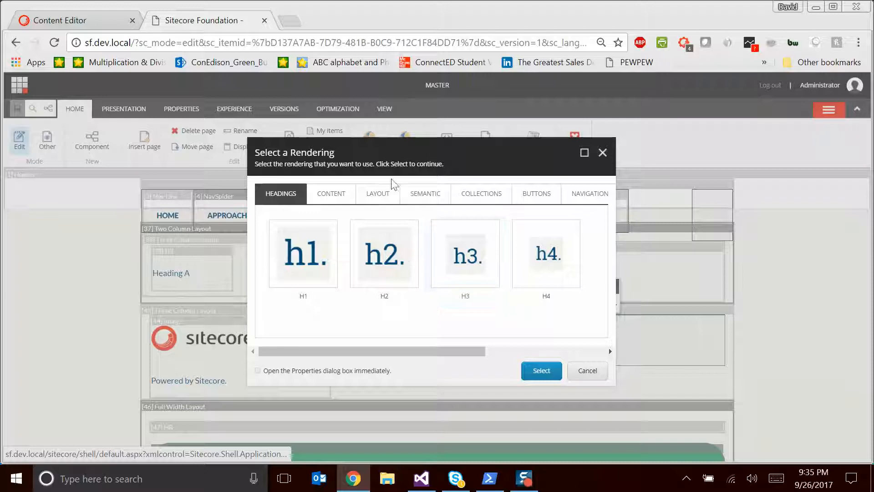
left_click(325, 196)
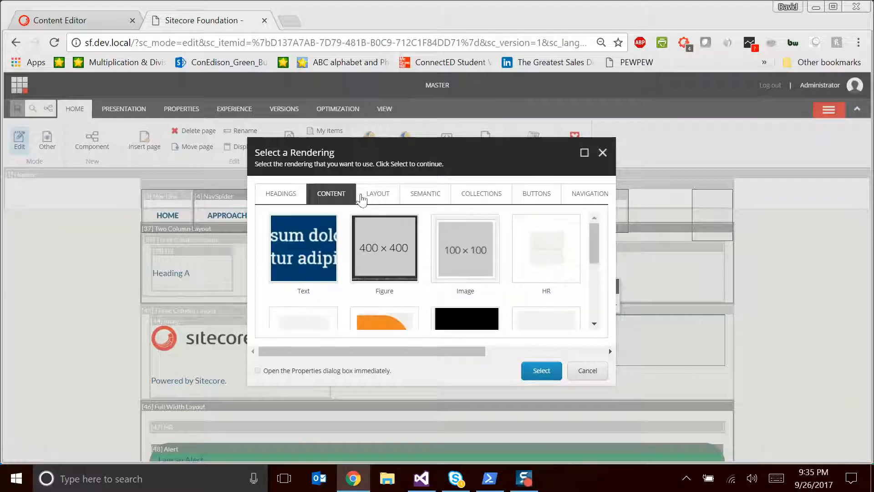
left_click(379, 200)
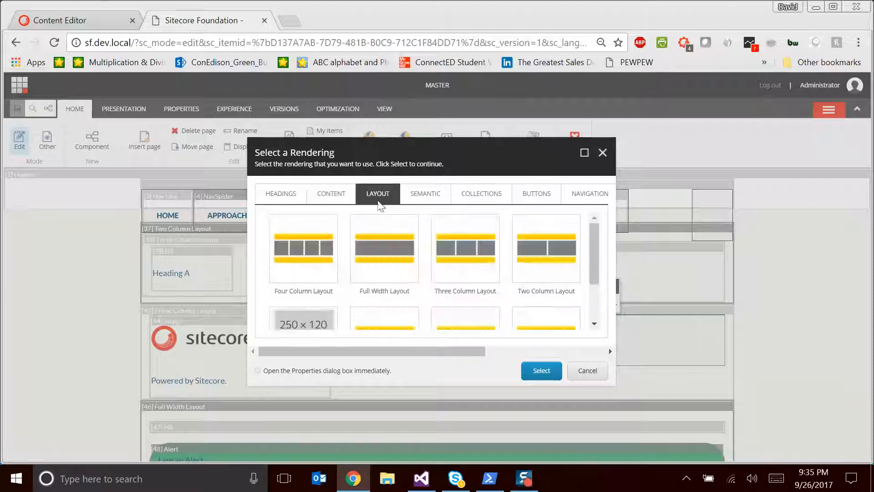
left_click(428, 194)
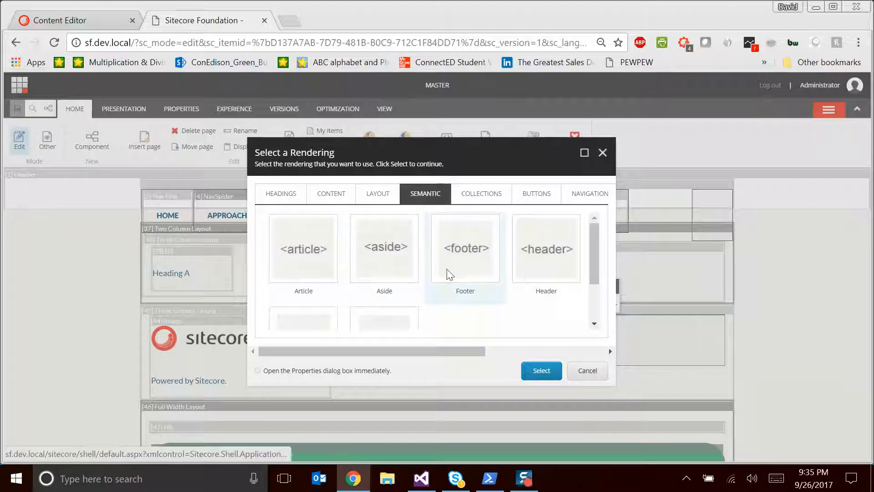
scroll(418, 279, "down", 3)
scroll(431, 293, "up", 3)
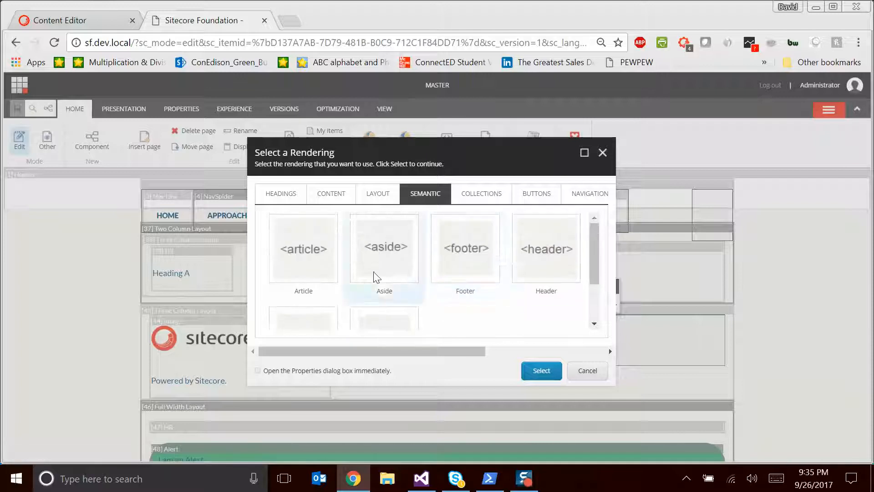
left_click(487, 197)
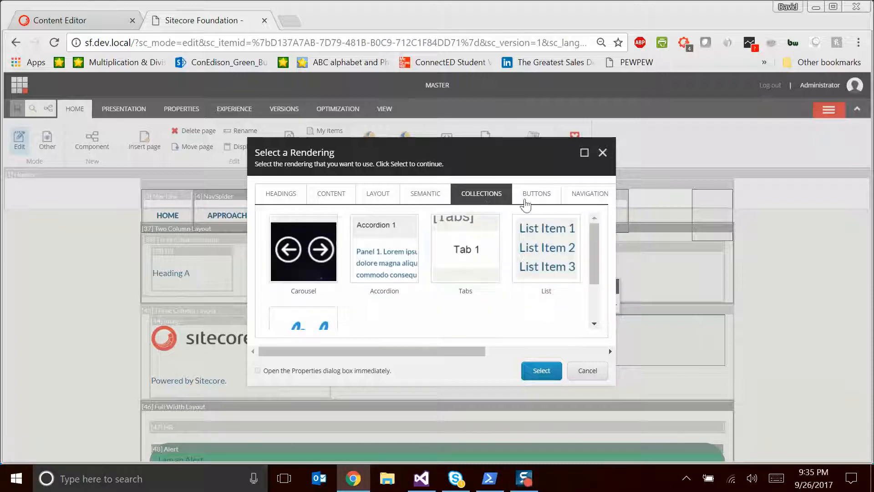
scroll(346, 314, "down", 2)
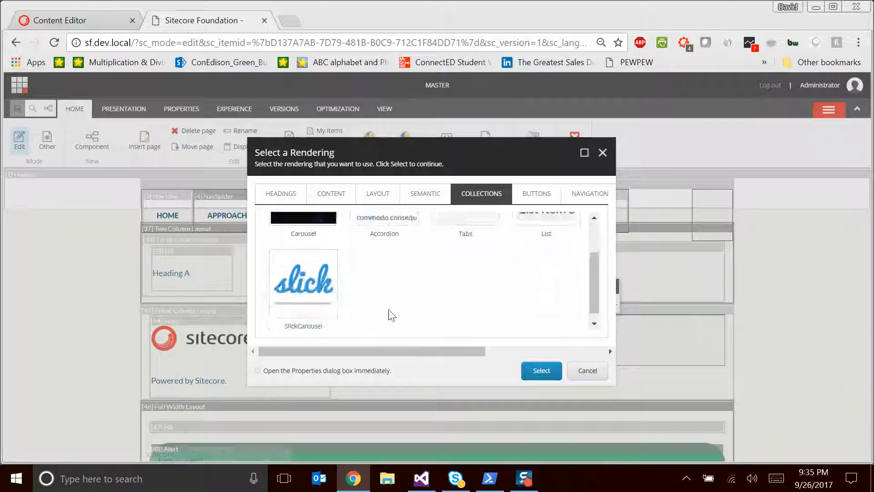
scroll(390, 313, "up", 2)
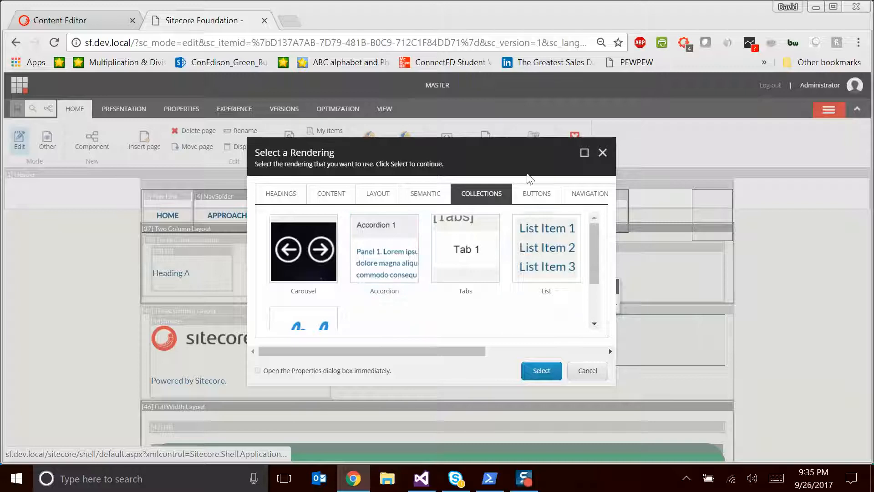
left_click(540, 194)
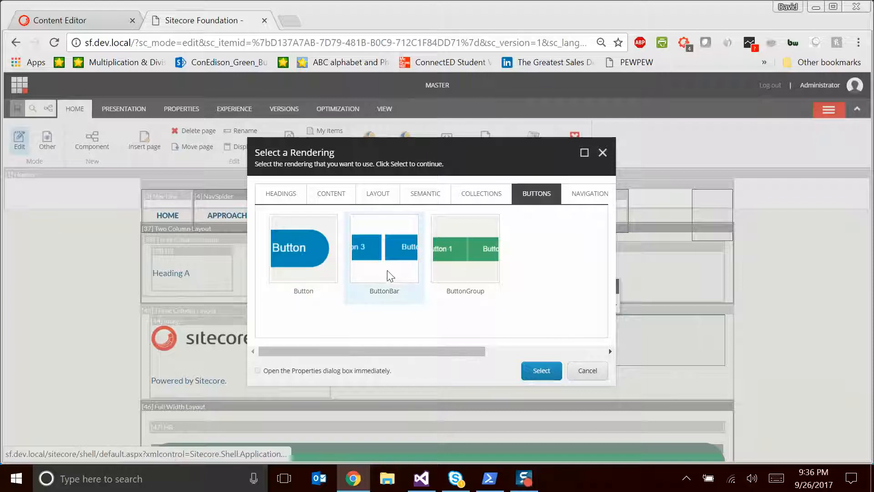
left_click(581, 193)
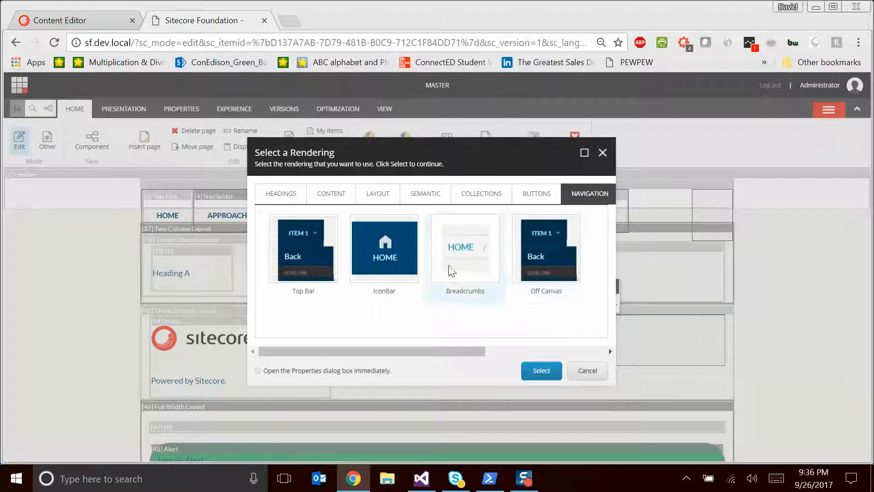
Add a Panel rendering from the Containers group to the third column of the lower Three Column Layout
left_click(549, 353)
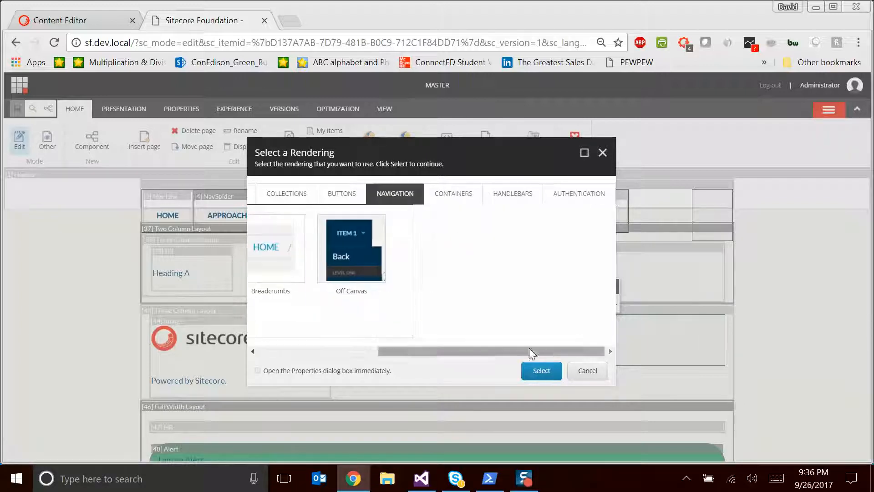
left_click(455, 195)
left_click_drag(433, 346, 321, 351)
scroll(384, 303, "down", 2)
scroll(384, 300, "up", 2)
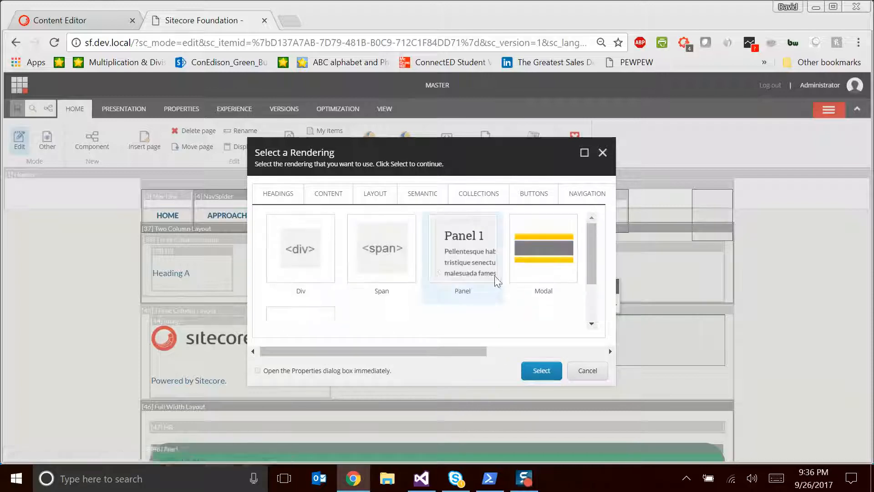
scroll(400, 273, "down", 2)
scroll(400, 264, "up", 2)
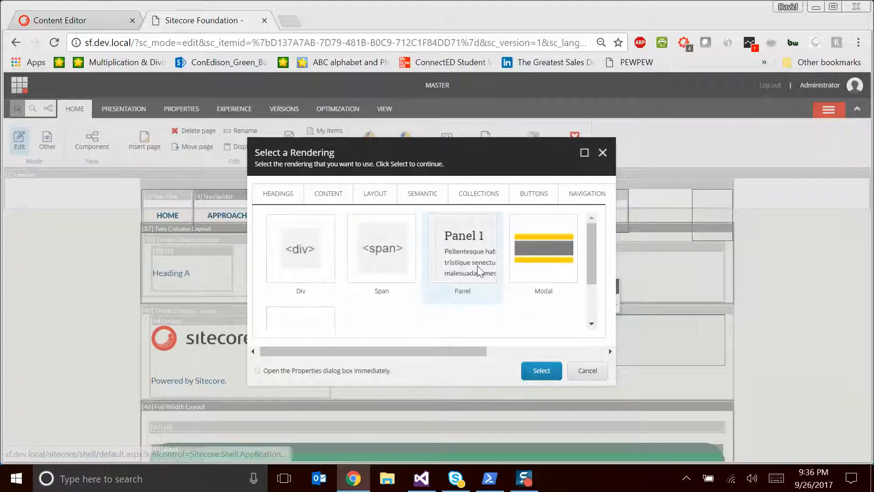
left_click(455, 266)
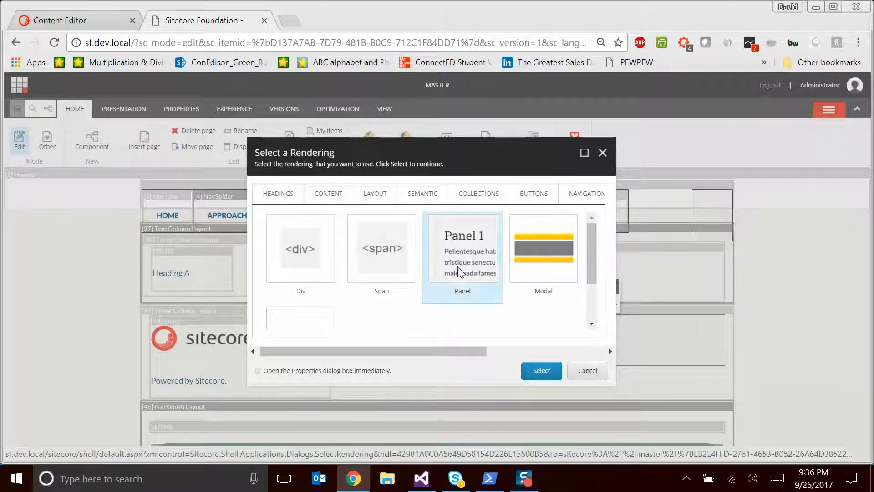
left_click(550, 370)
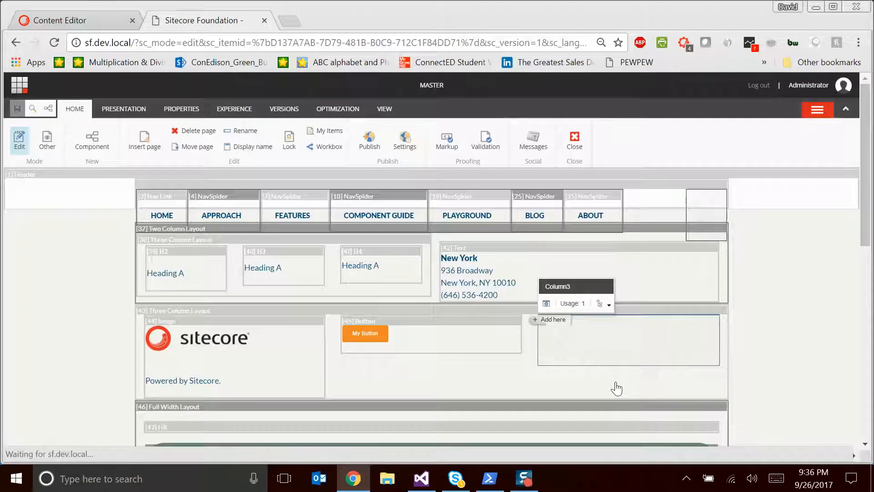
Start adding a rendering inside the new panel and look through the Content, Layout, Semantic, Collections, Buttons and Navigation renderings
left_click(548, 334)
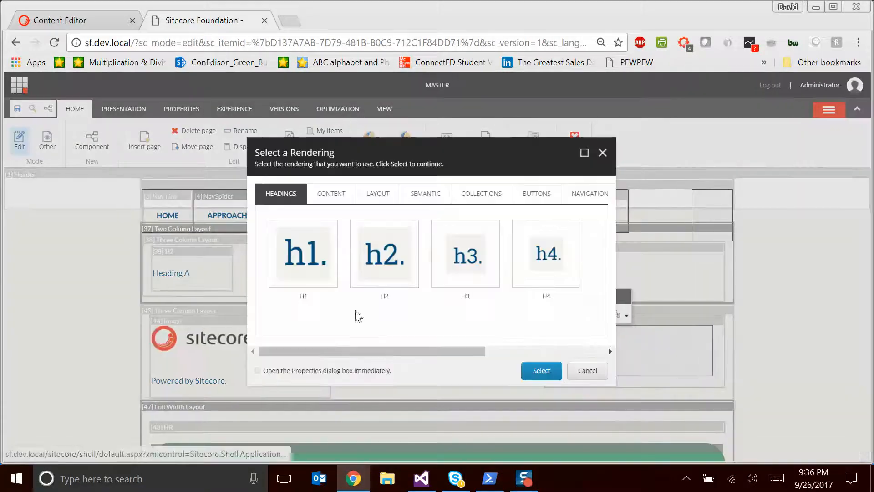
left_click(331, 193)
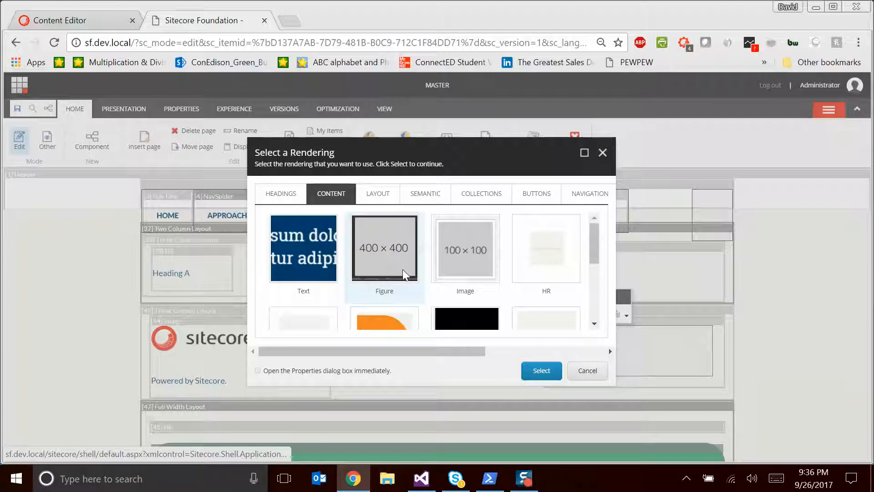
scroll(402, 269, "down", 2)
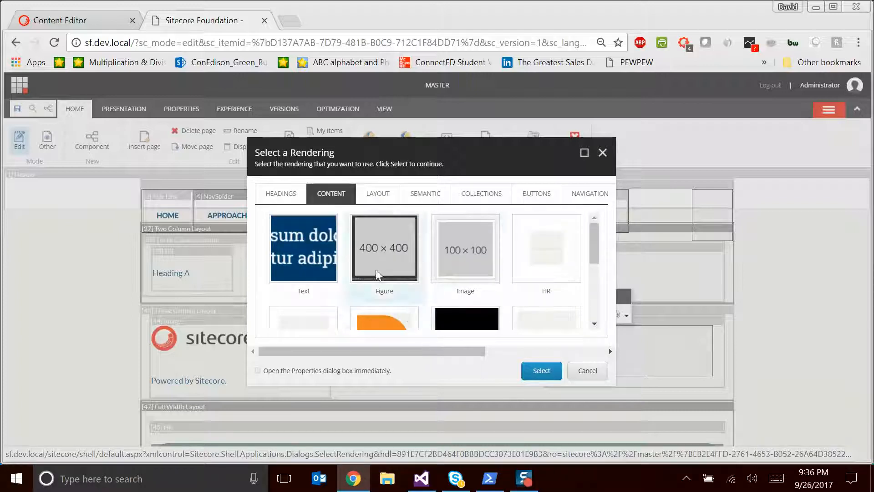
scroll(487, 261, "down", 2)
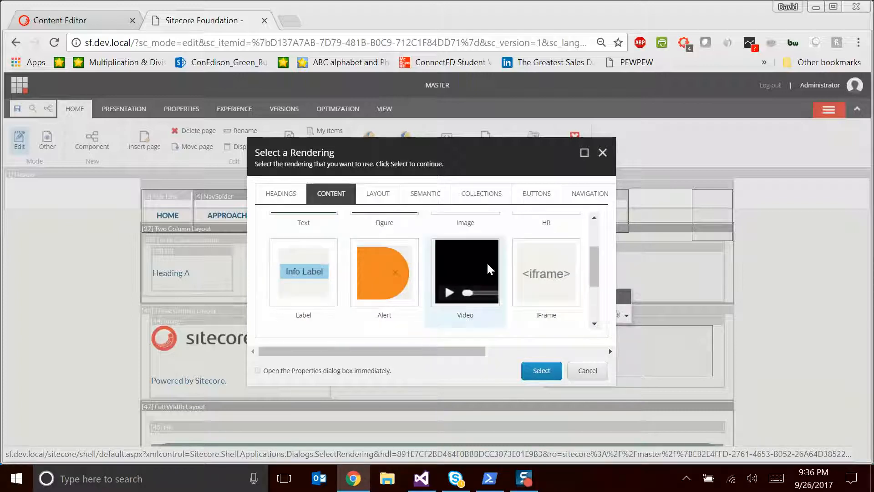
scroll(486, 267, "up", 1)
scroll(486, 266, "down", 1)
scroll(475, 261, "up", 1)
scroll(471, 310, "down", 1)
left_click(501, 295)
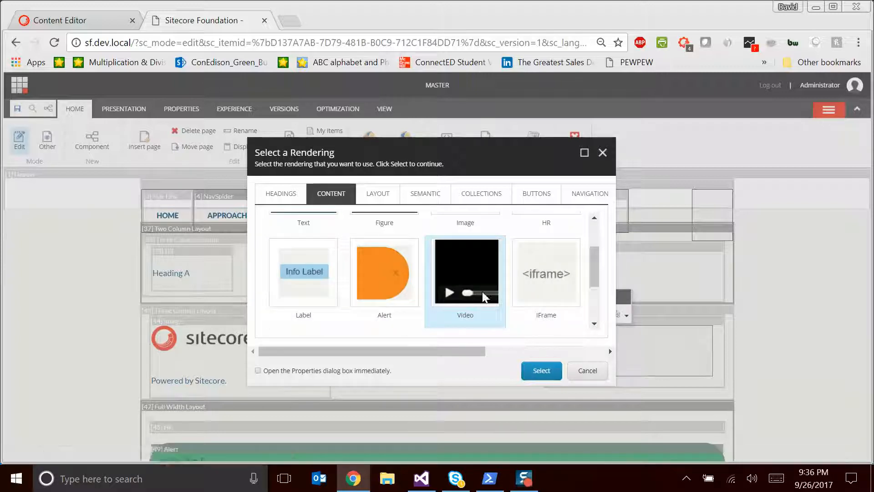
scroll(478, 285, "up", 1)
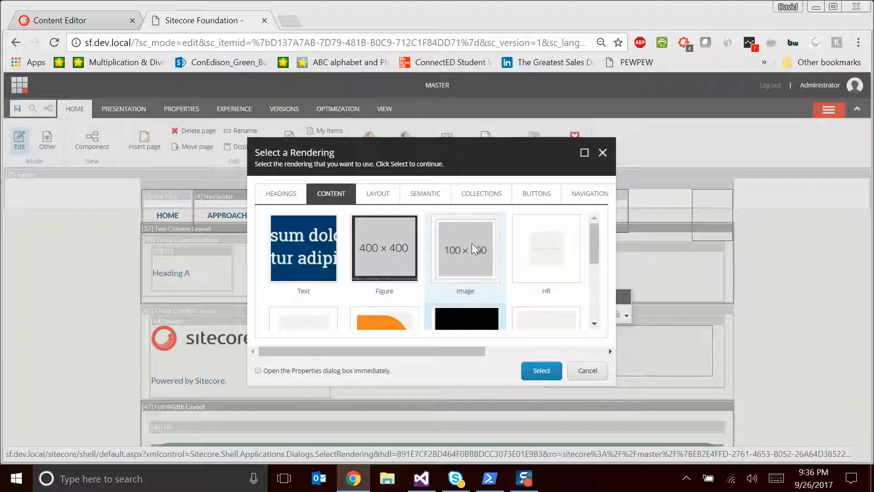
left_click(387, 197)
left_click(424, 193)
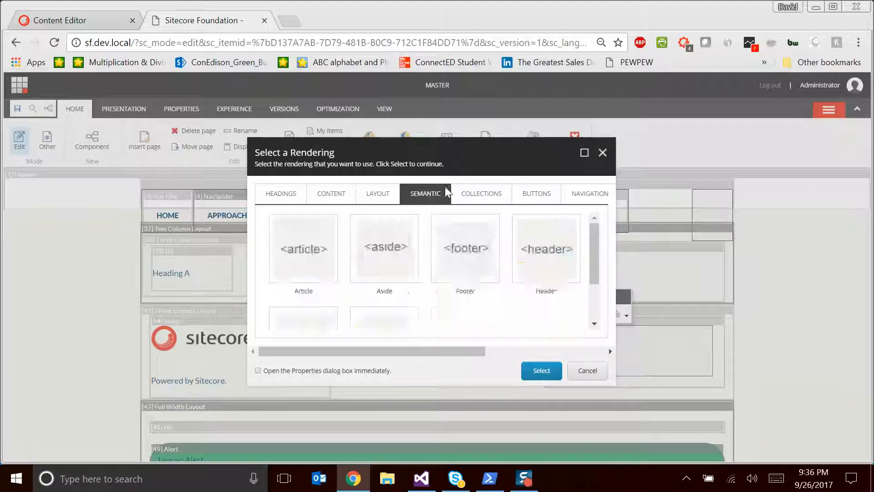
left_click(488, 195)
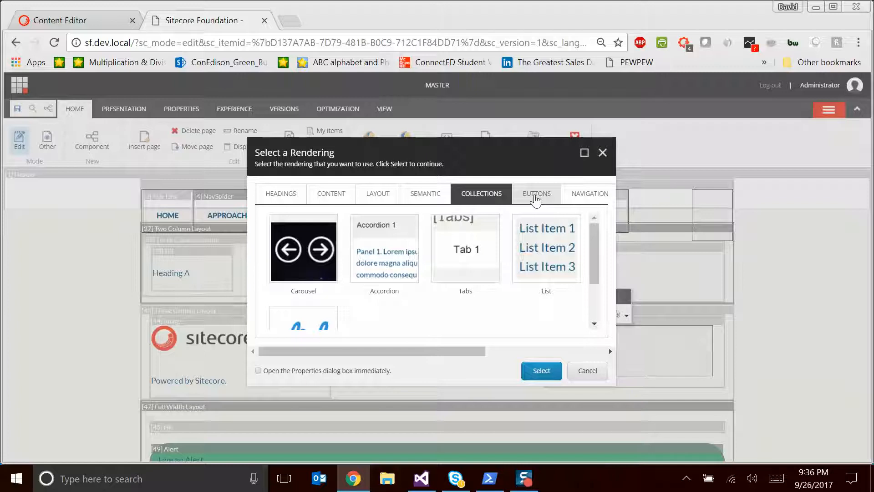
left_click(536, 200)
left_click(568, 200)
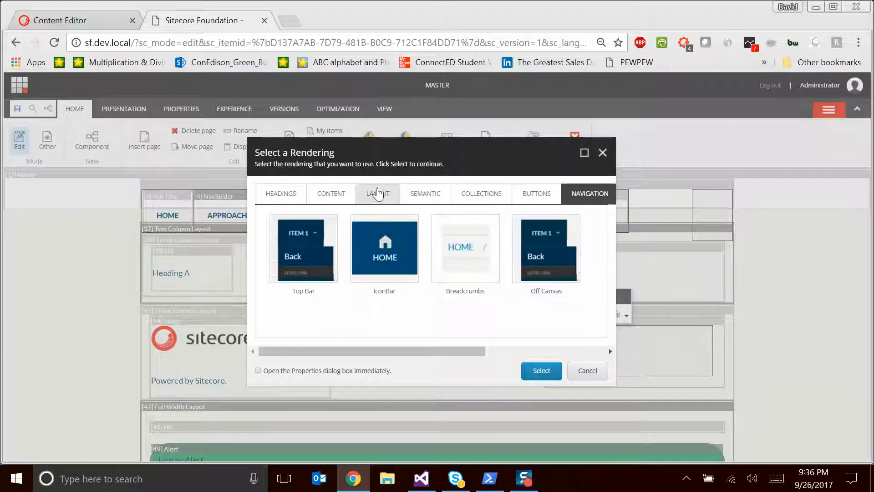
Add a Figure rendering from the Content group inside the panel, using the existing Global Image item as its associated content
left_click(333, 194)
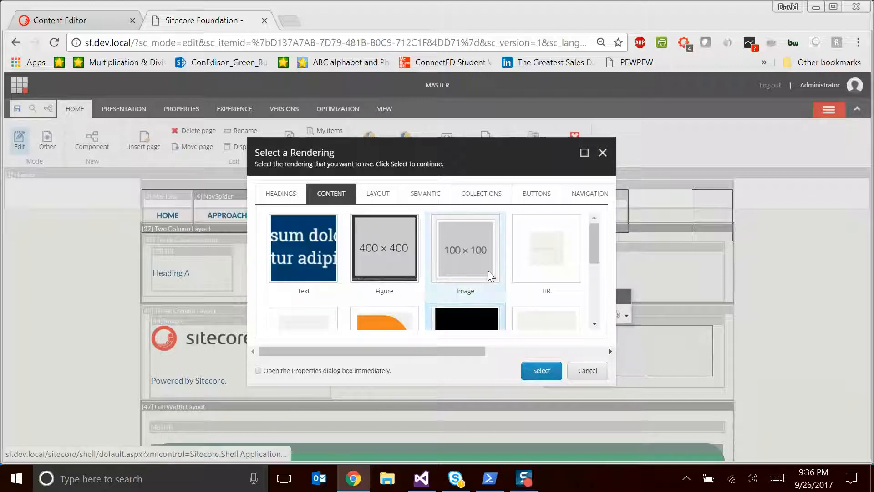
left_click(383, 251)
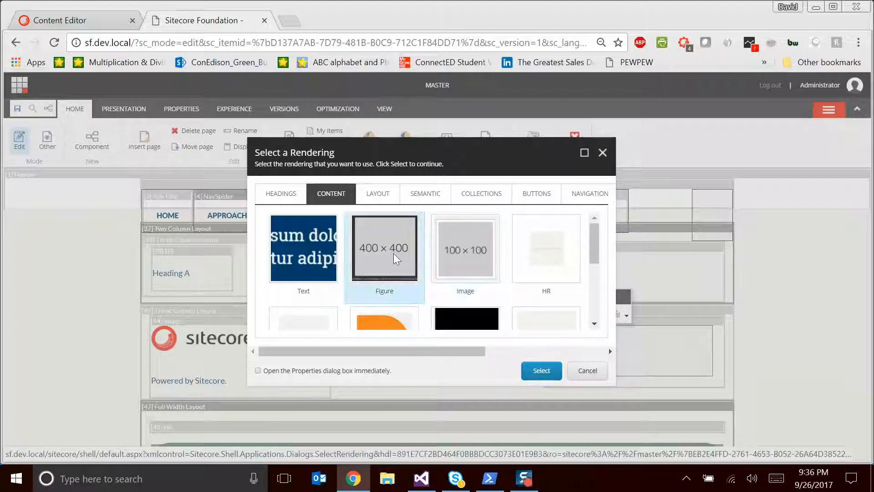
left_click(534, 371)
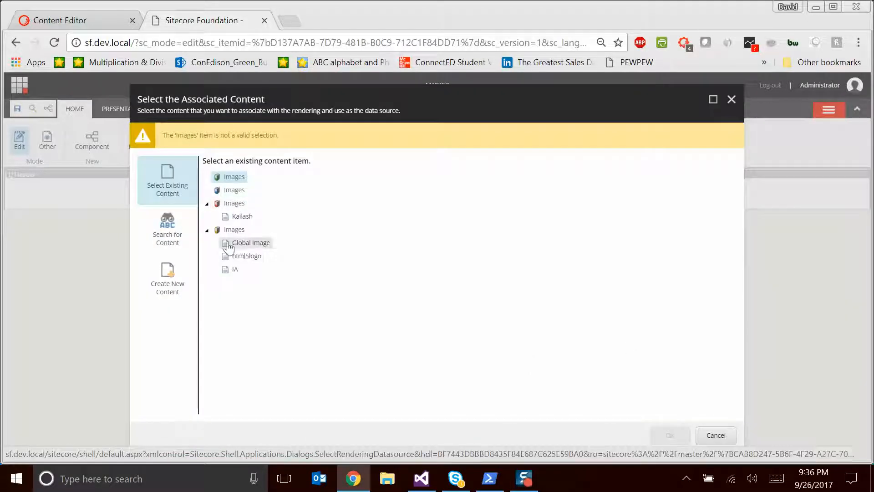
left_click(244, 245)
left_click(669, 435)
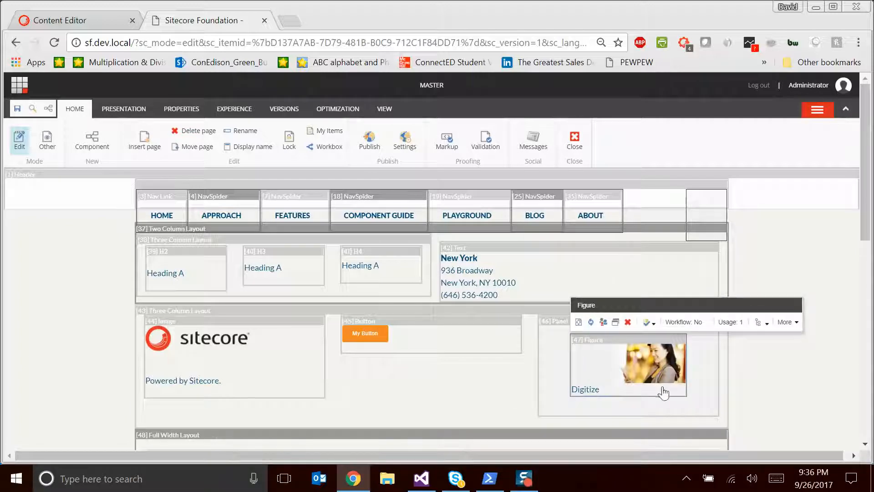
scroll(587, 369, "down", 3)
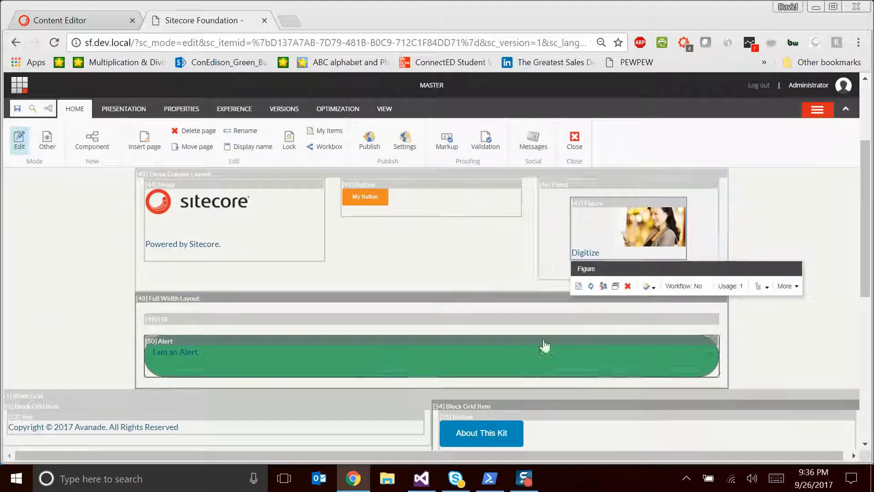
scroll(496, 323, "down", 3)
scroll(503, 312, "up", 5)
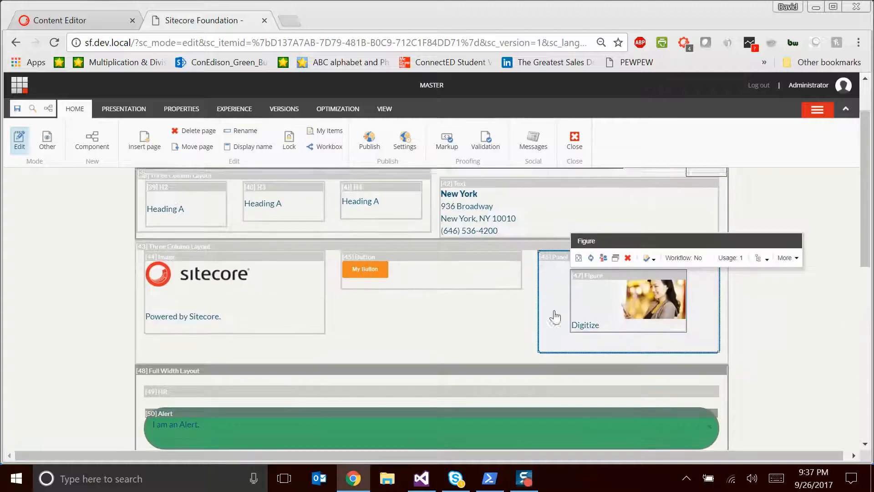
scroll(555, 316, "up", 2)
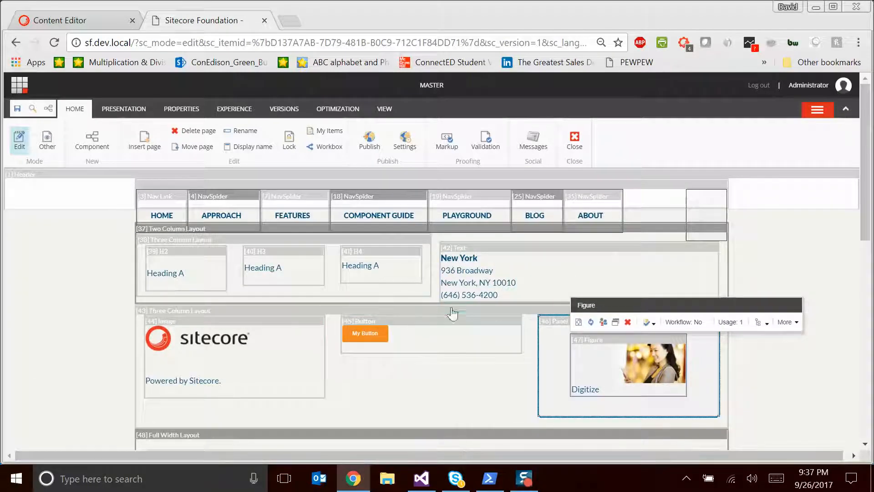
left_click(296, 23)
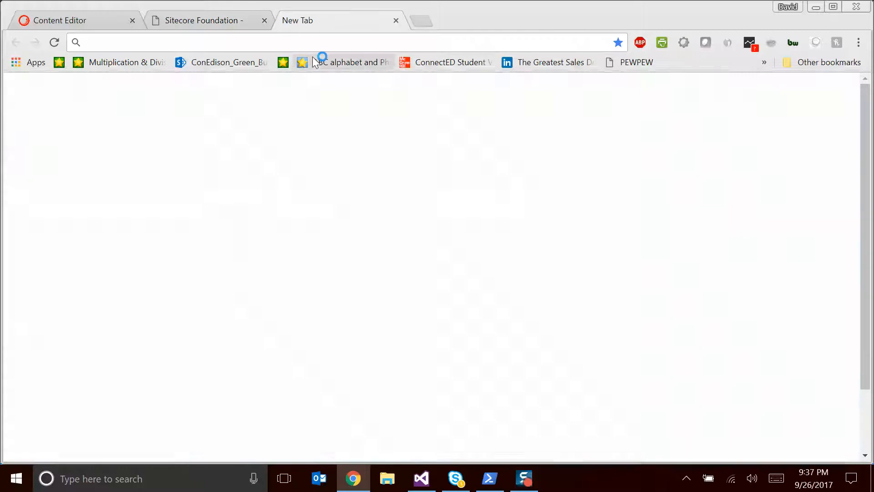
type("silive.com")
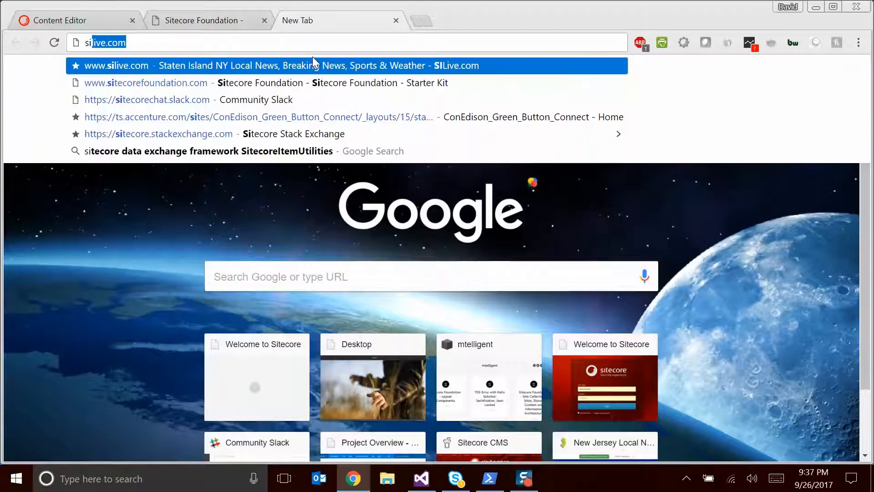
key("Down")
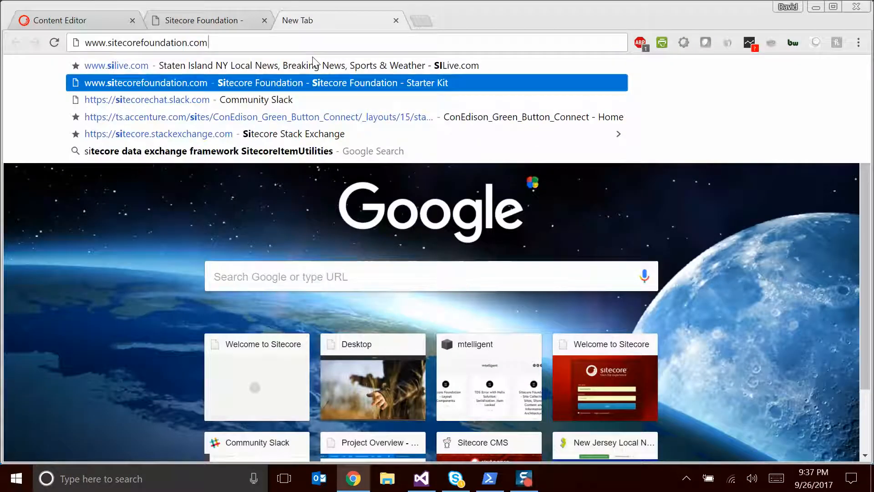
key("Return")
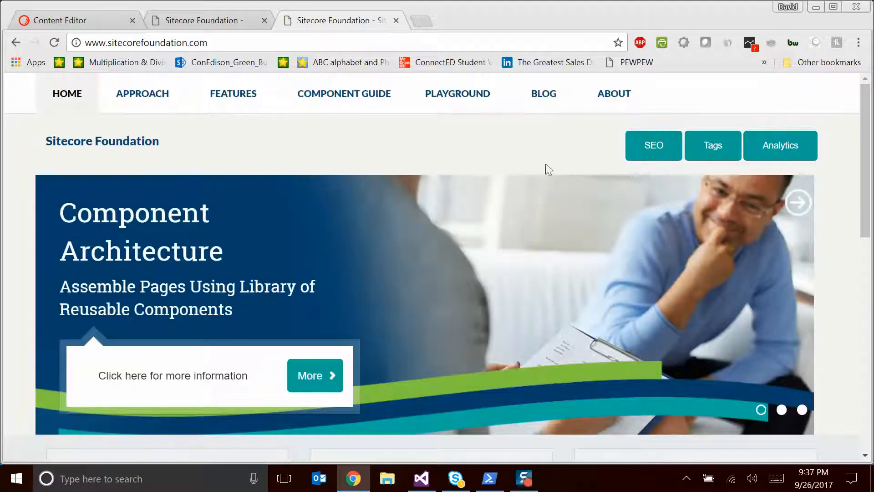
left_click(344, 103)
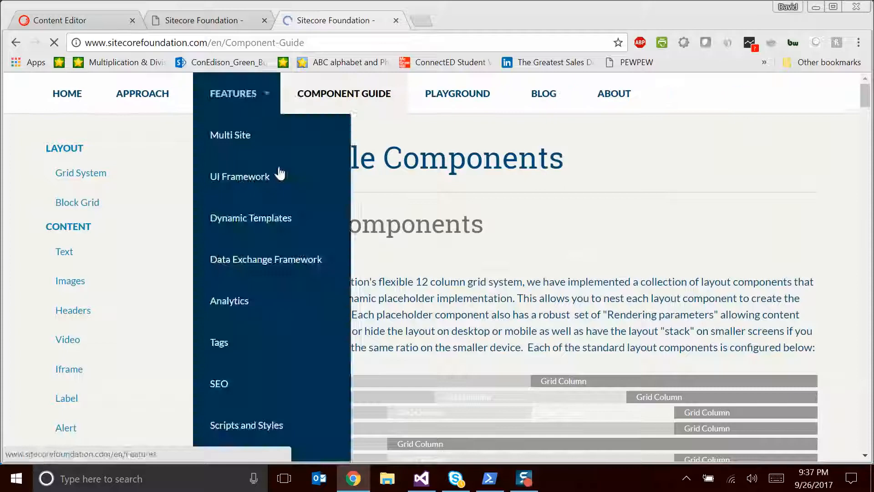
Examine the Component Guide's grid system, content, alert and button components, including the stacked button groups, through to the Carousel Component
scroll(556, 238, "down", 5)
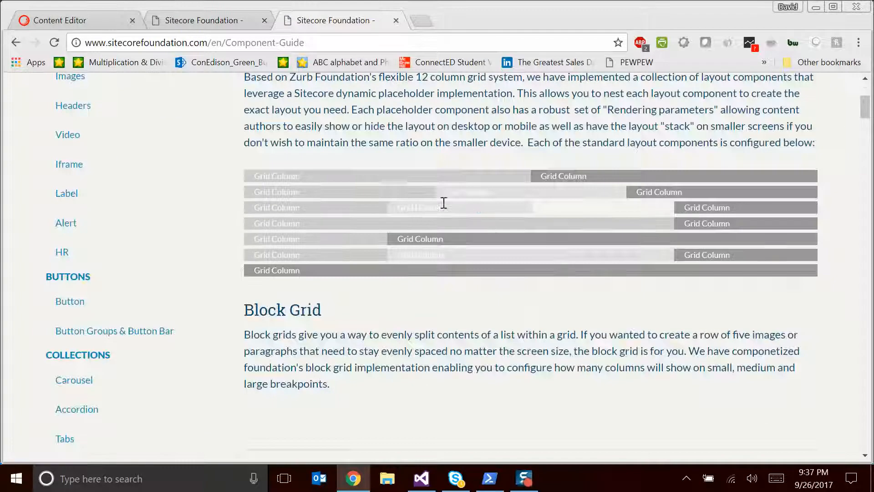
scroll(373, 214, "up", 3)
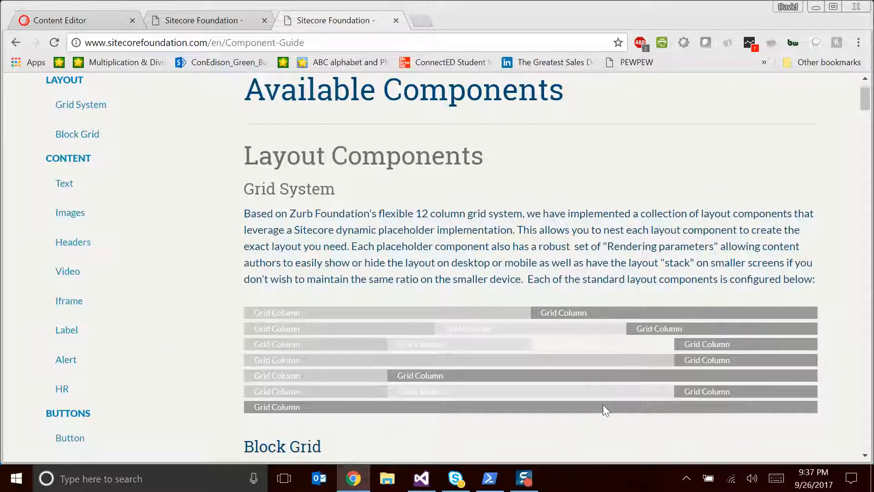
scroll(605, 410, "down", 4)
scroll(360, 340, "down", 12)
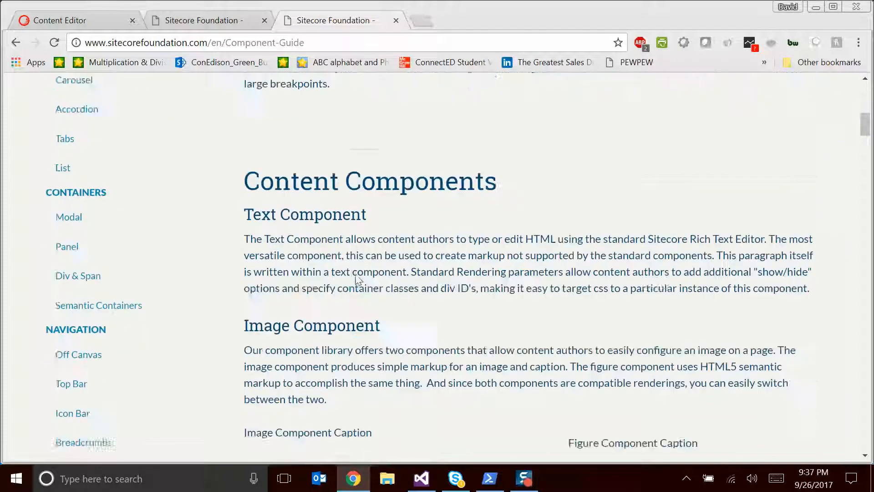
scroll(360, 228, "down", 10)
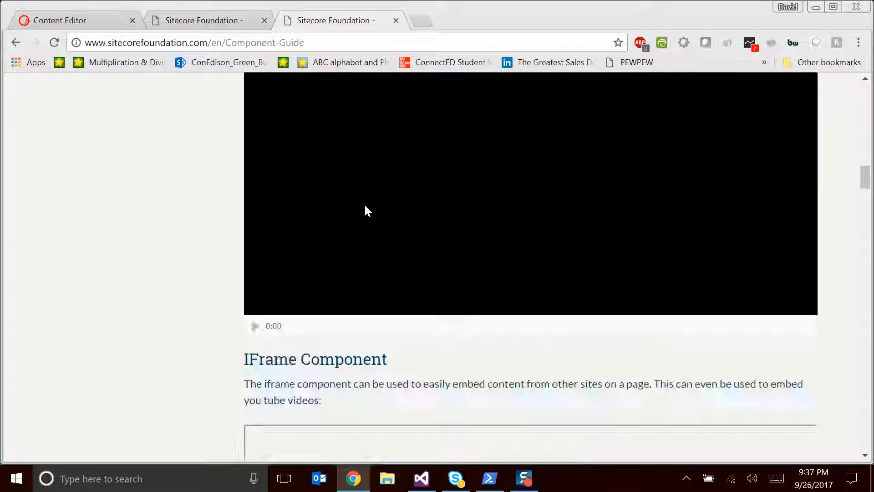
scroll(367, 210, "down", 20)
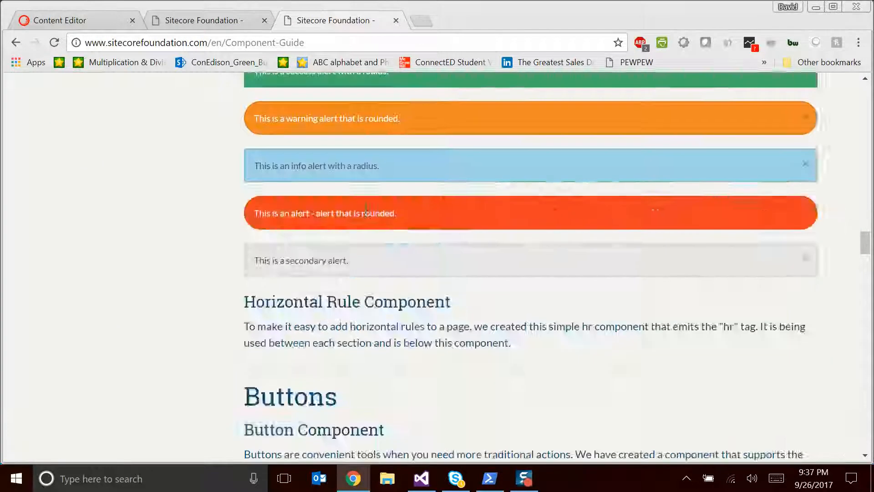
scroll(364, 213, "down", 7)
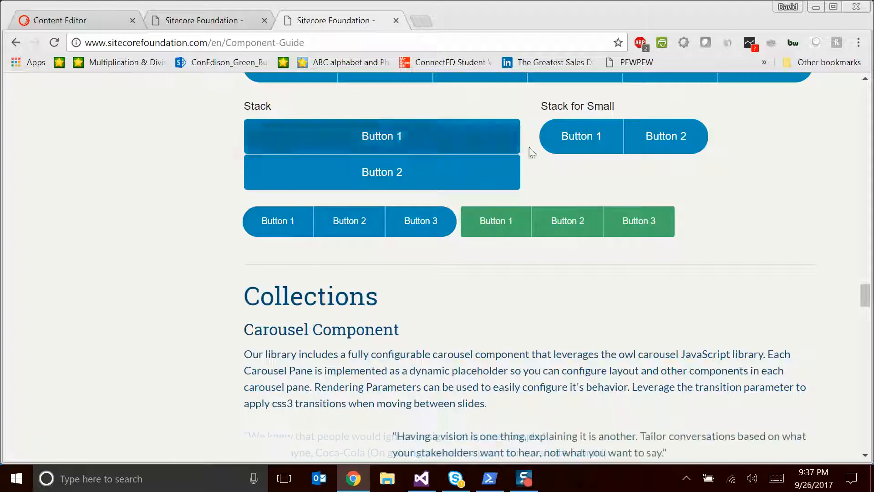
scroll(473, 164, "up", 1)
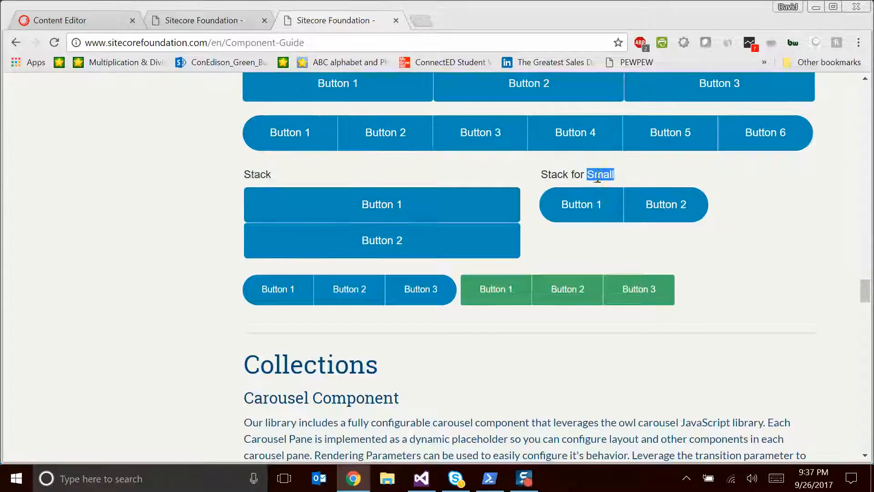
scroll(406, 209, "up", 4)
scroll(445, 189, "down", 10)
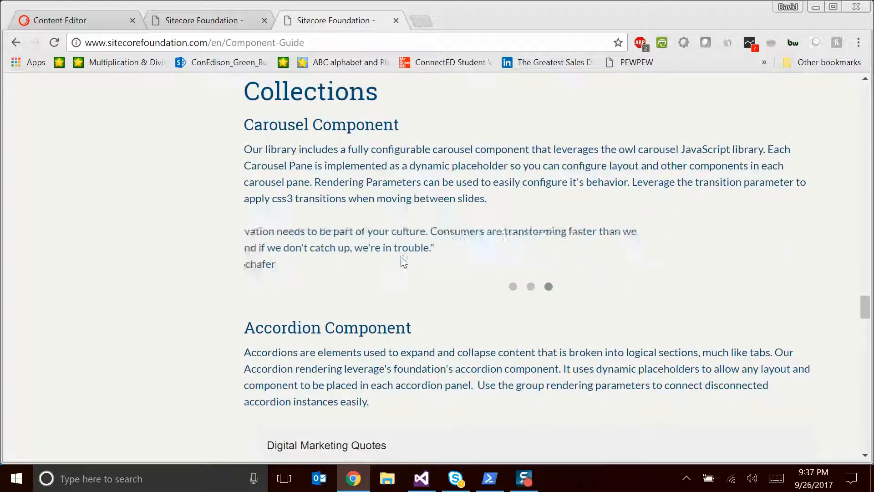
Expand the Accordion Component's Content Marketing Quotes section and show the Tab Component's Content Marketing Quotes and SEO Quotes tabs
scroll(405, 262, "down", 6)
left_click(430, 218)
scroll(452, 254, "down", 8)
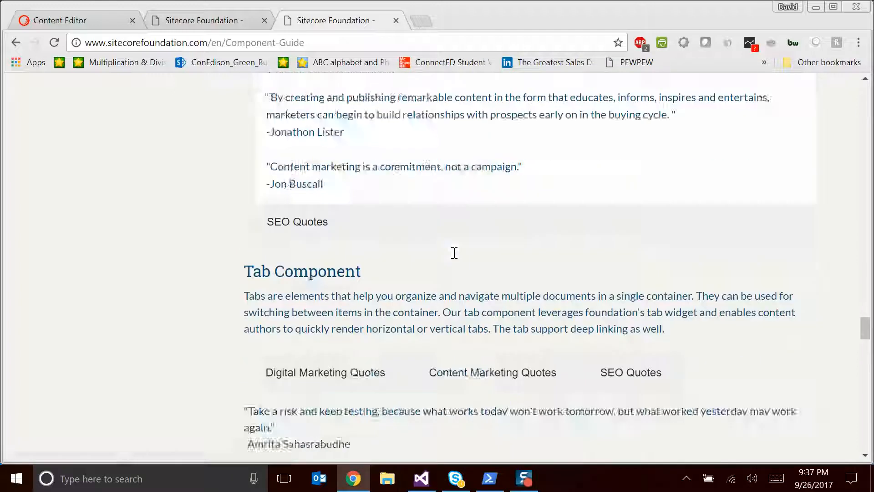
left_click(479, 234)
left_click(633, 238)
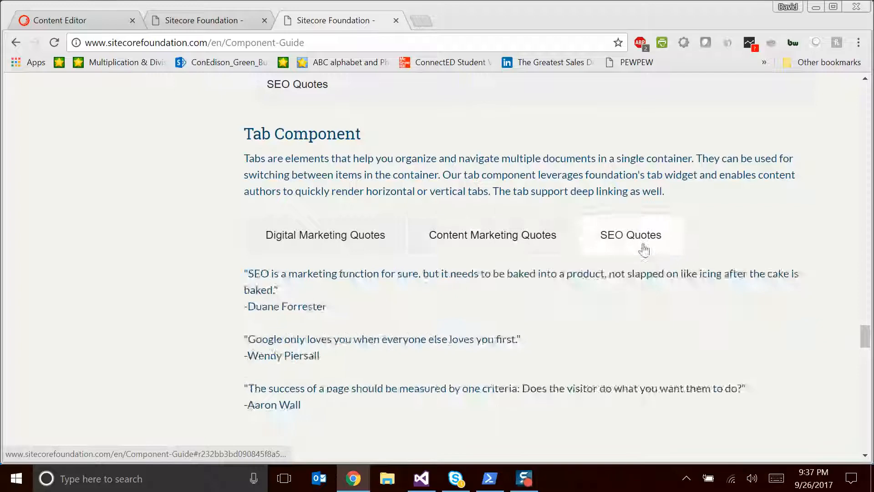
Finish looking over the Component Guide and return to the sf.dev.local page open for editing
scroll(546, 246, "down", 4)
scroll(527, 245, "up", 6)
scroll(528, 245, "up", 3)
left_click(197, 21)
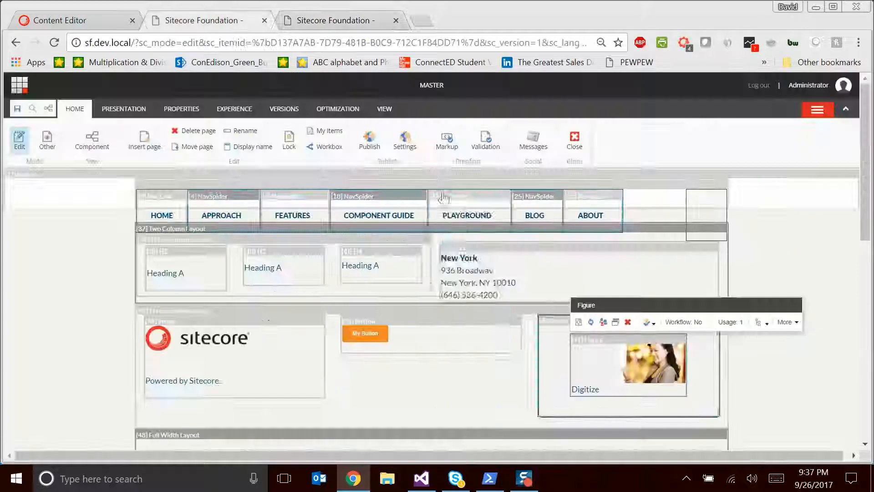